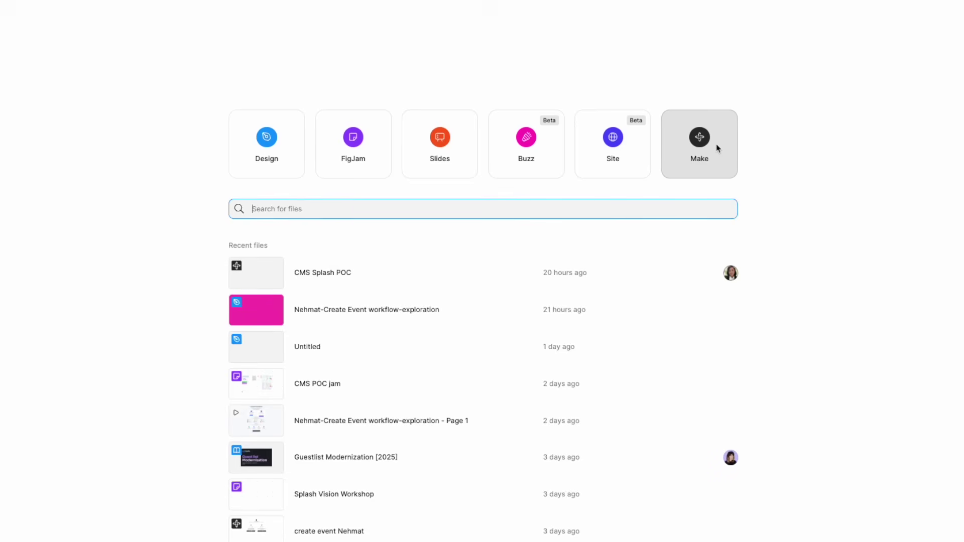
- Start a new untitled Figma Make file from the file browser
left_click(724, 148)
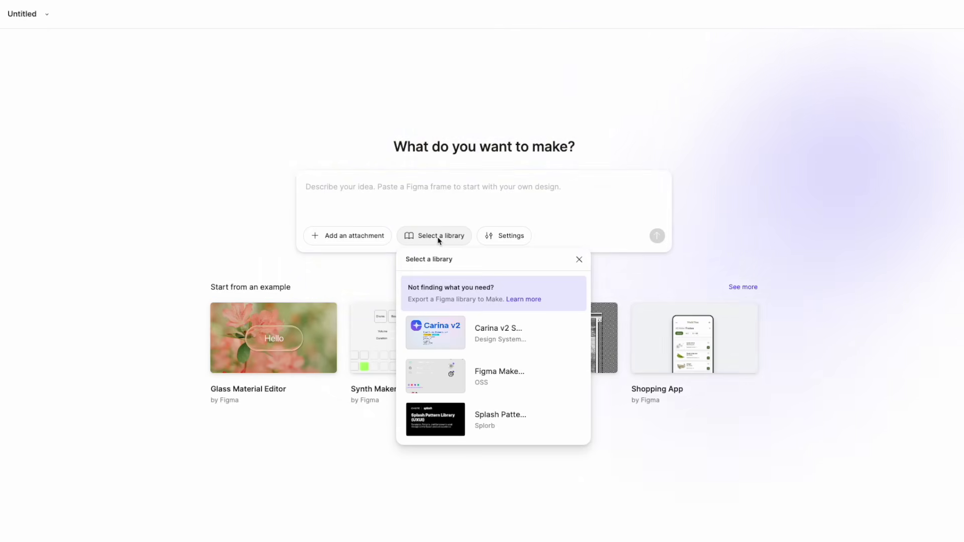
- Review the AI guidelines file, close it, and open the globals.css styles file
left_click(509, 259)
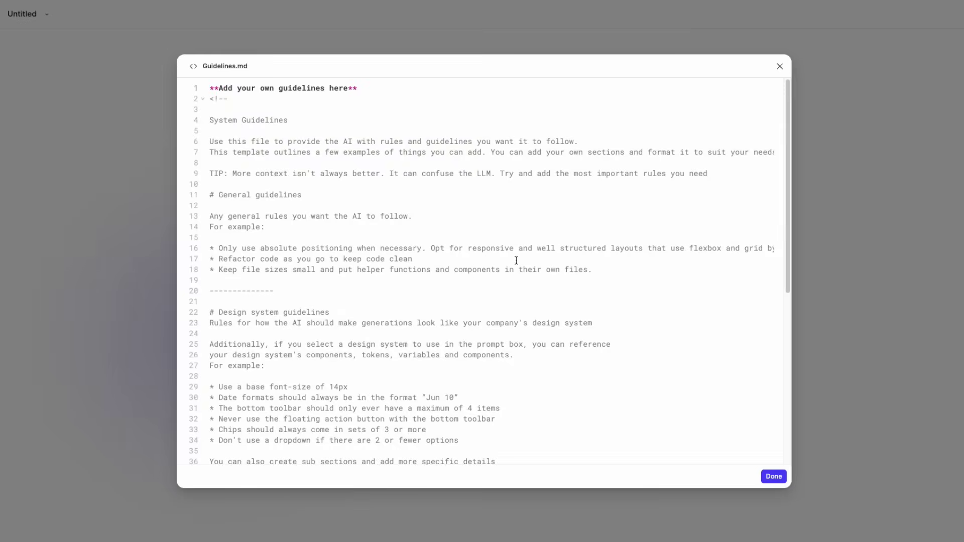
scroll(431, 290, "down", 10)
scroll(579, 384, "up", 10)
left_click(772, 475)
left_click(511, 236)
left_click(508, 271)
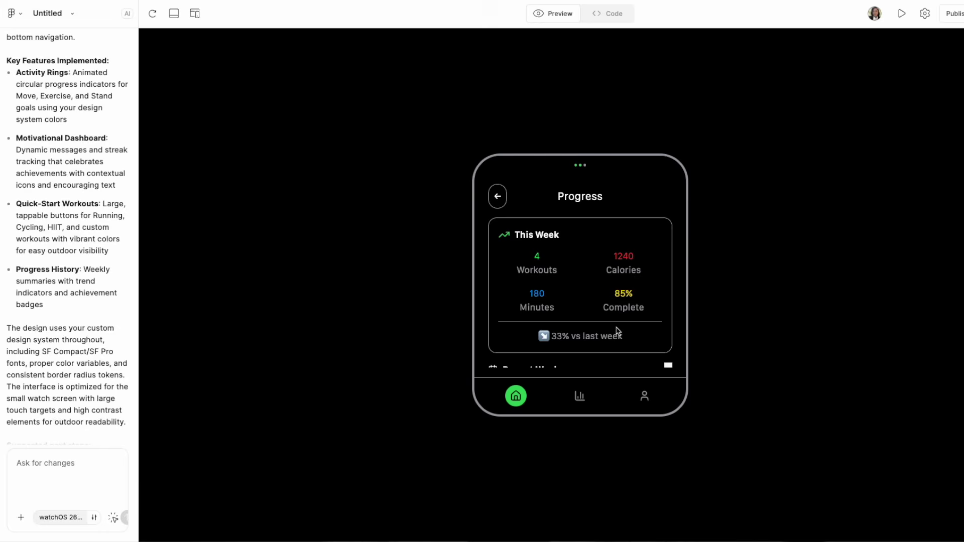
- Preview the watch app's Fitness Profile, Home, Progress and Fitness Profile screens in turn
left_click(648, 400)
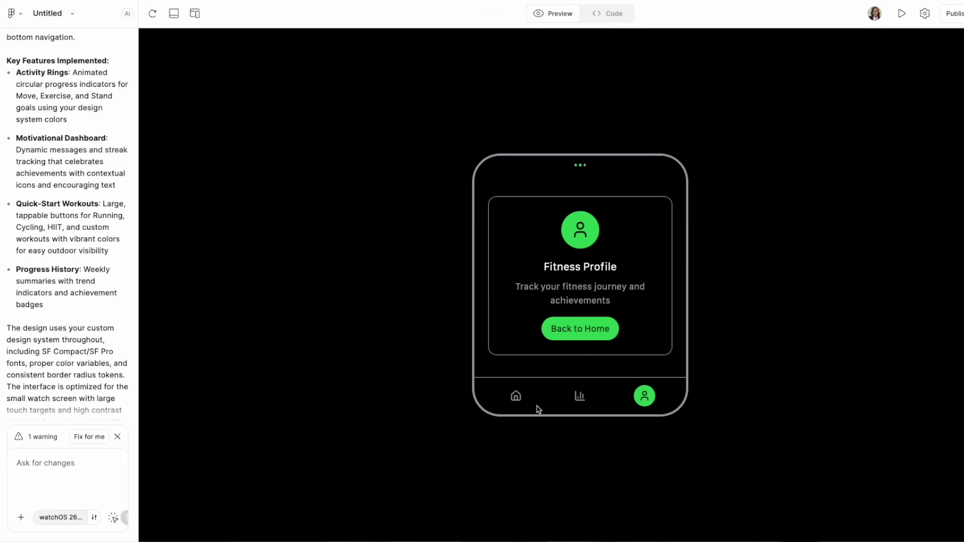
left_click(571, 335)
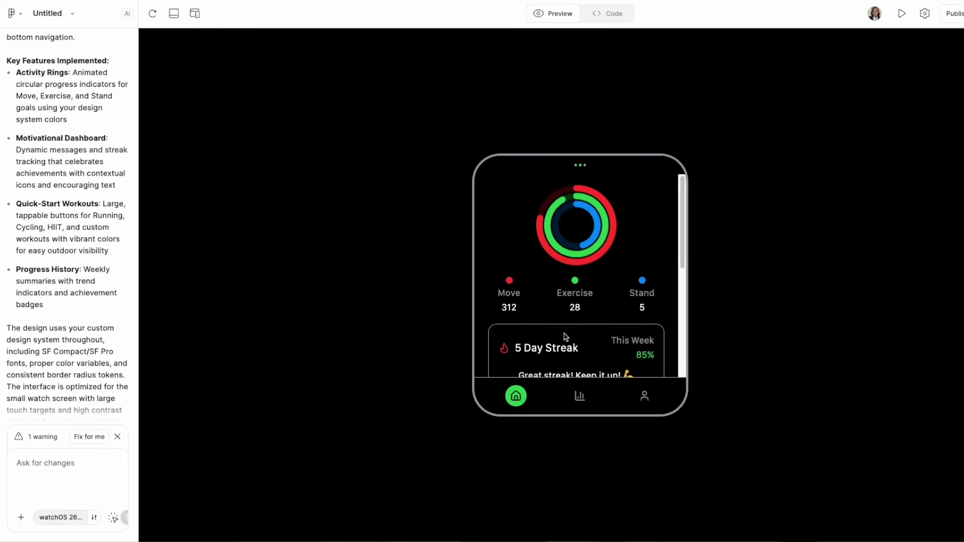
scroll(567, 337, "down", 5)
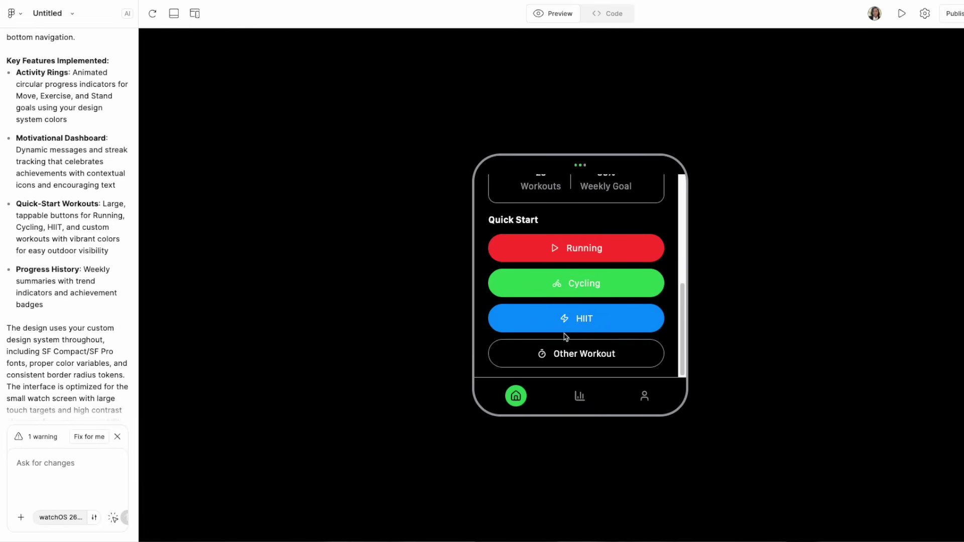
scroll(566, 336, "up", 5)
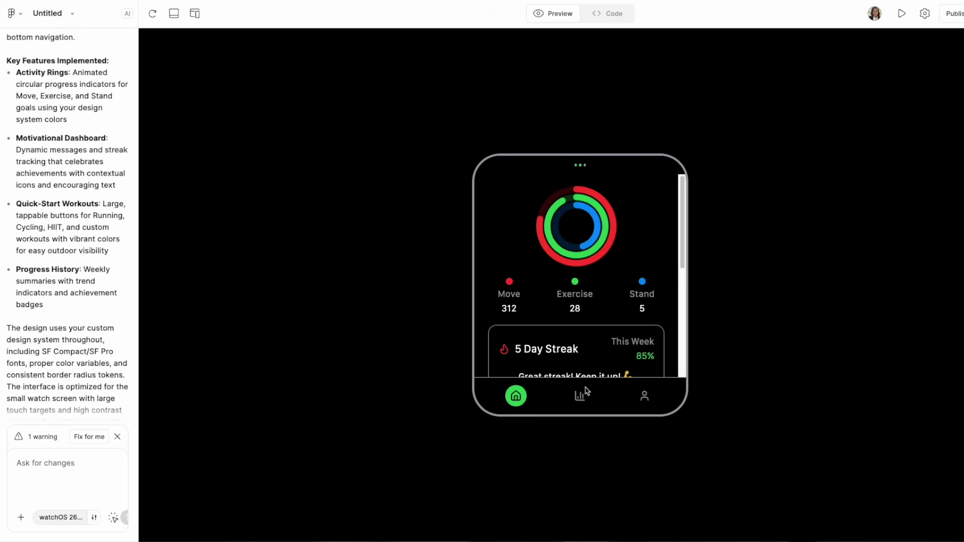
left_click(577, 399)
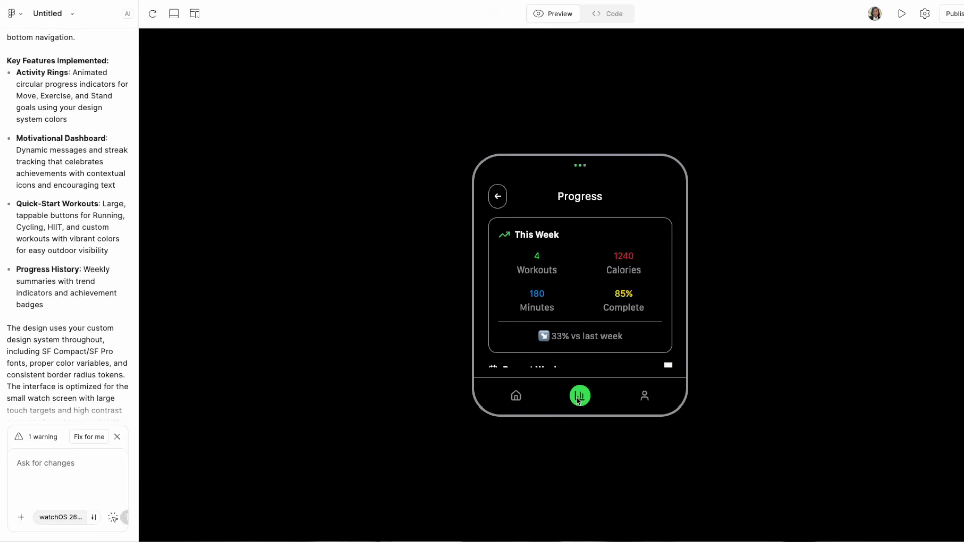
left_click(645, 396)
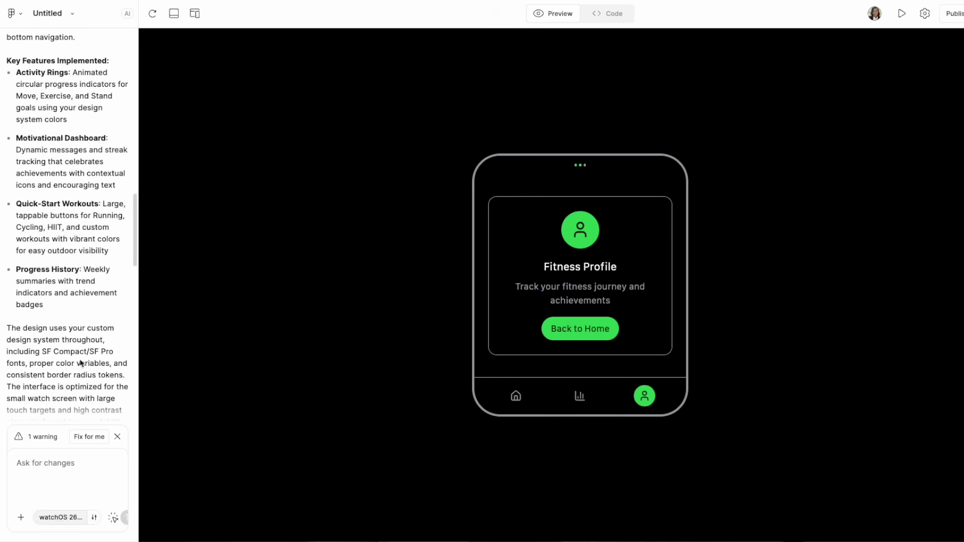
scroll(73, 374, "down", 5)
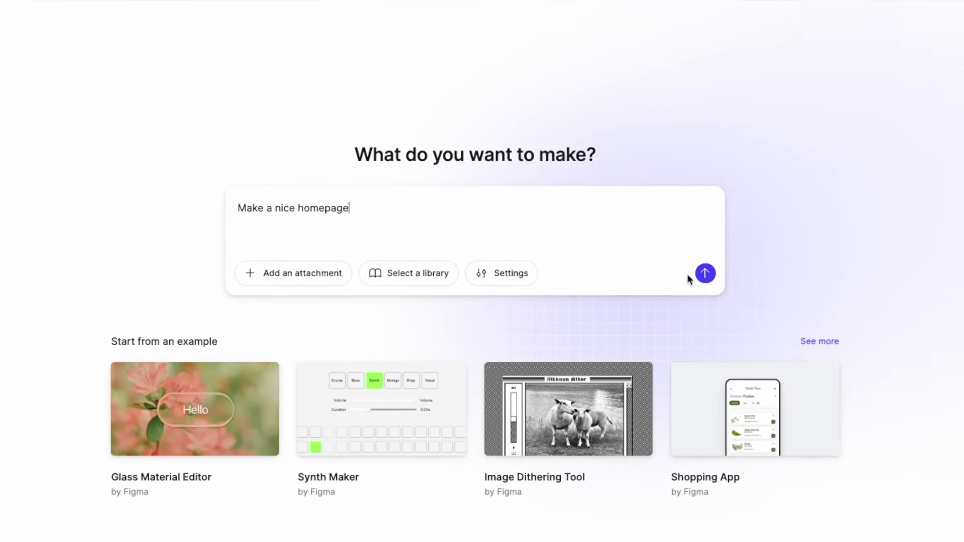
- Submit 'Make a nice homepage', paste the travel booking prompt, and scroll through the generated page
left_click(704, 273)
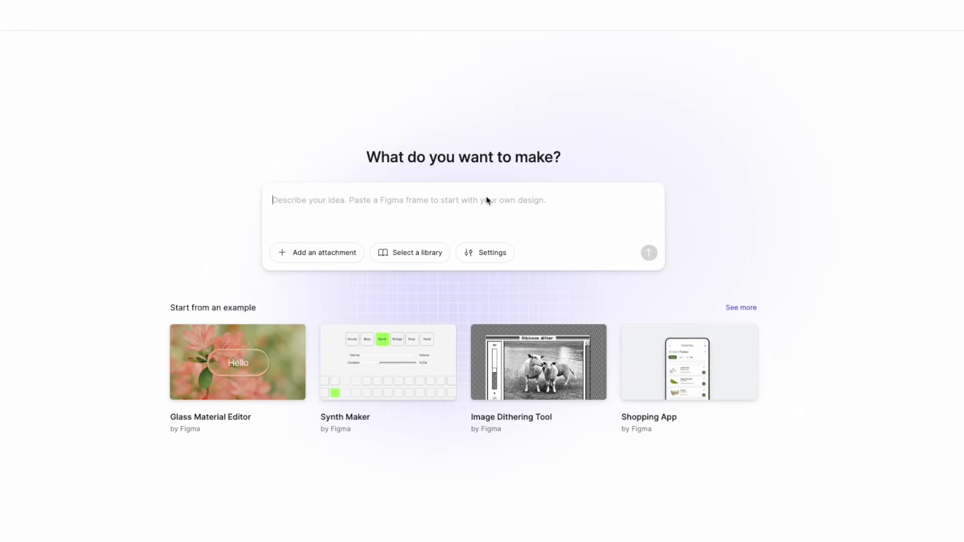
type("Design a homepage for a travel booking website. Include a hero image at the top, a search bar, and three featured destinations in a grid layout.")
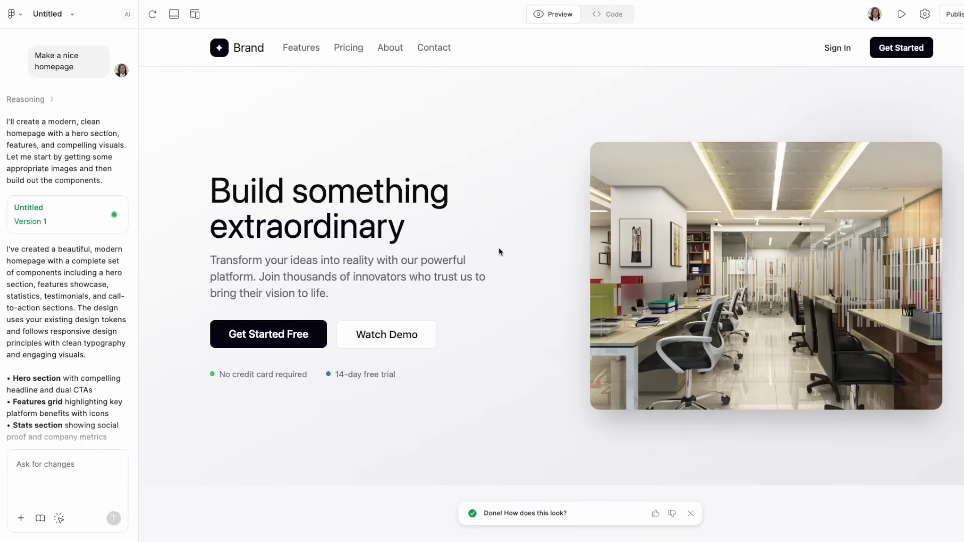
scroll(502, 251, "down", 8)
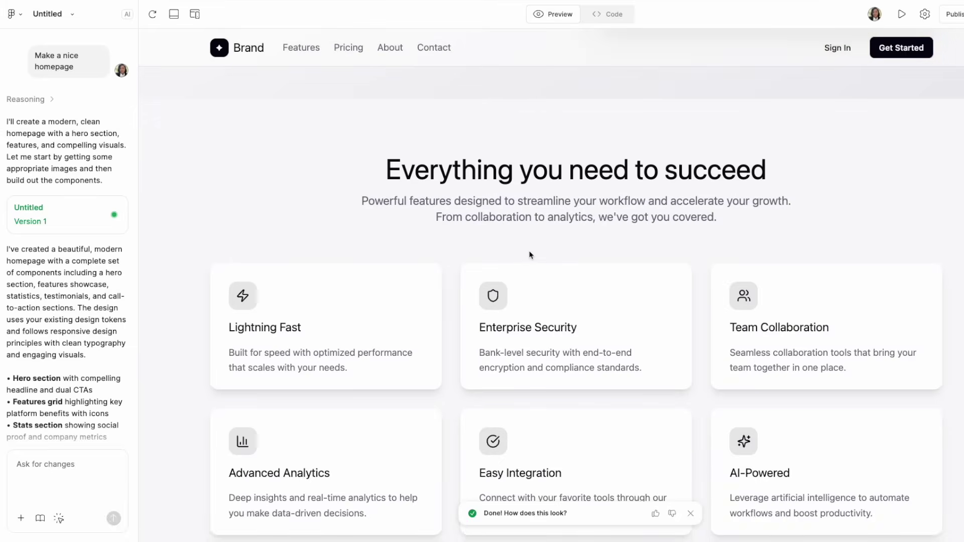
scroll(529, 255, "down", 10)
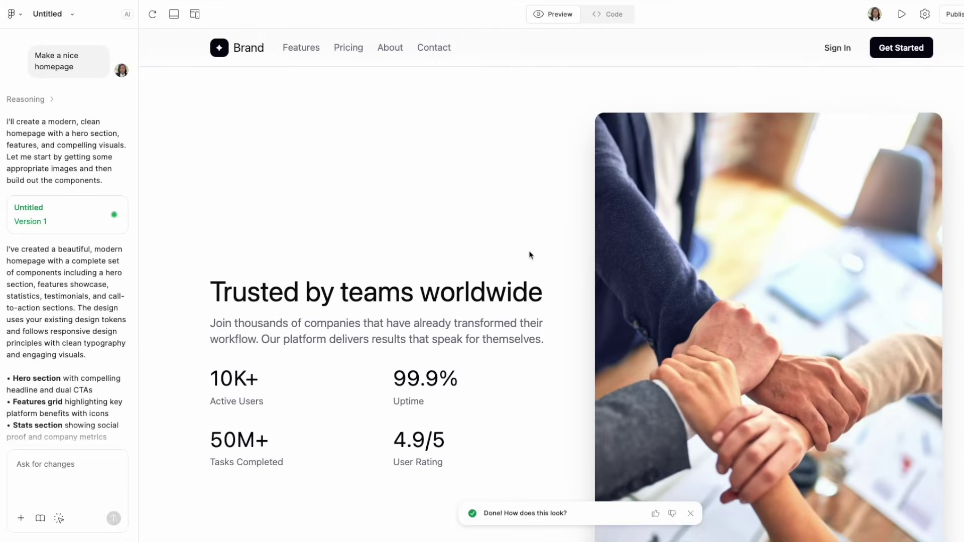
scroll(530, 255, "down", 20)
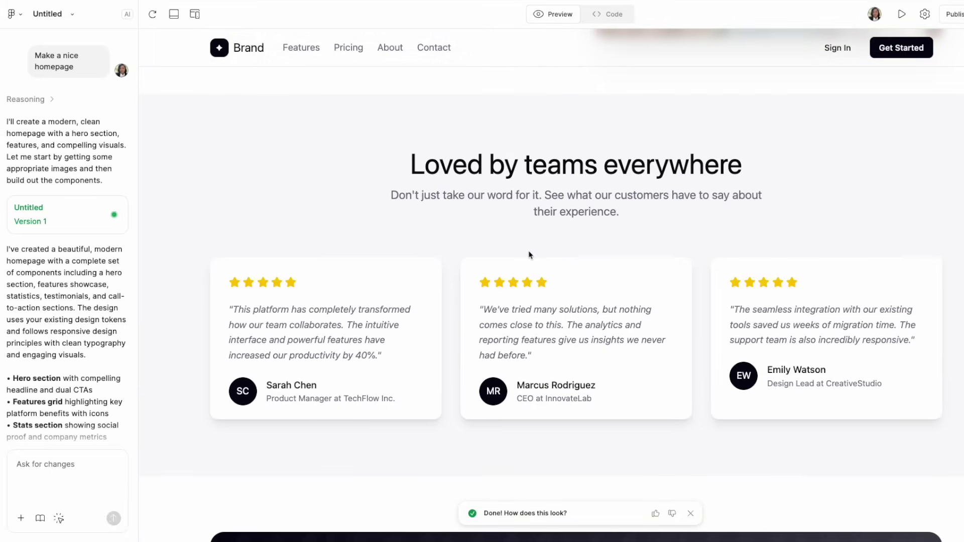
scroll(530, 255, "down", 1)
scroll(530, 255, "up", 20)
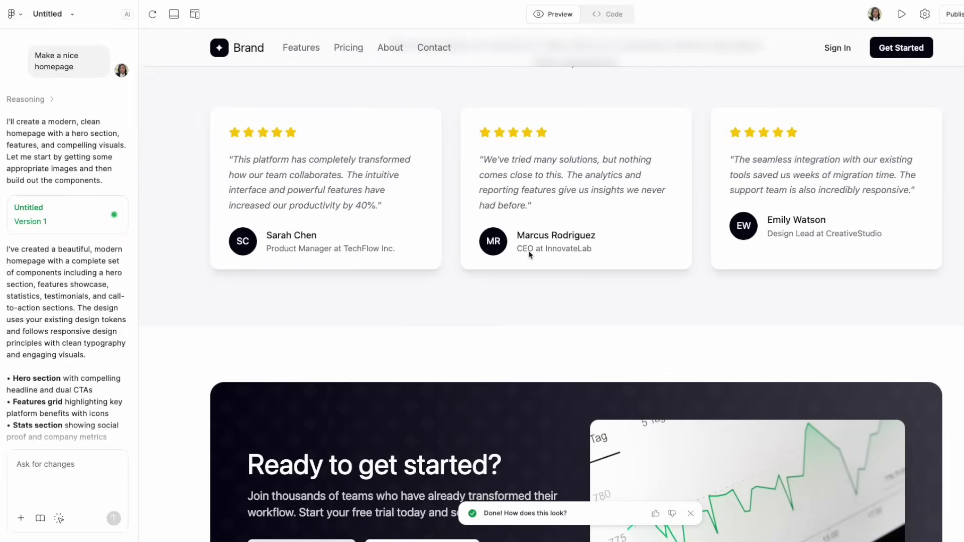
scroll(530, 255, "up", 8)
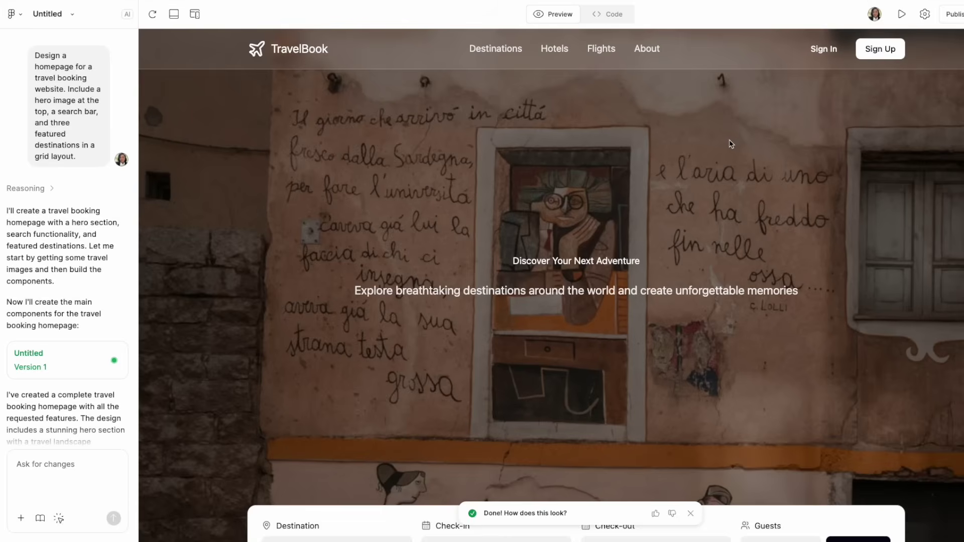
- Scroll the TravelBook preview down to the three featured destination cards and back up
scroll(730, 144, "down", 3)
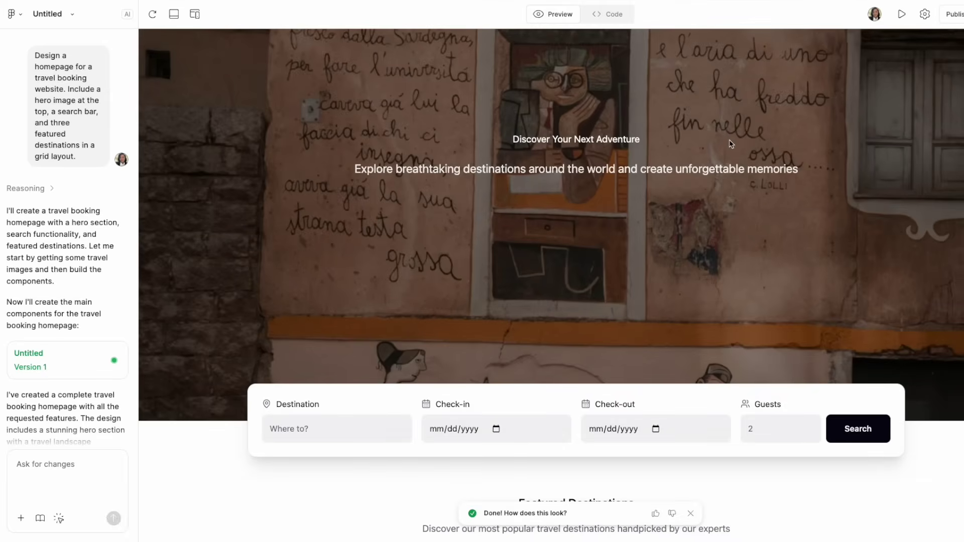
scroll(730, 144, "down", 3)
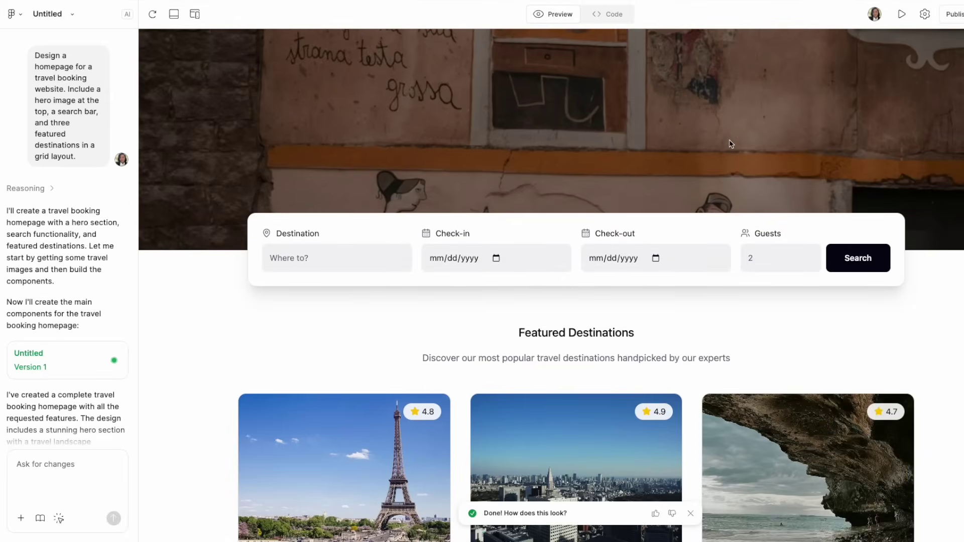
scroll(730, 144, "down", 3)
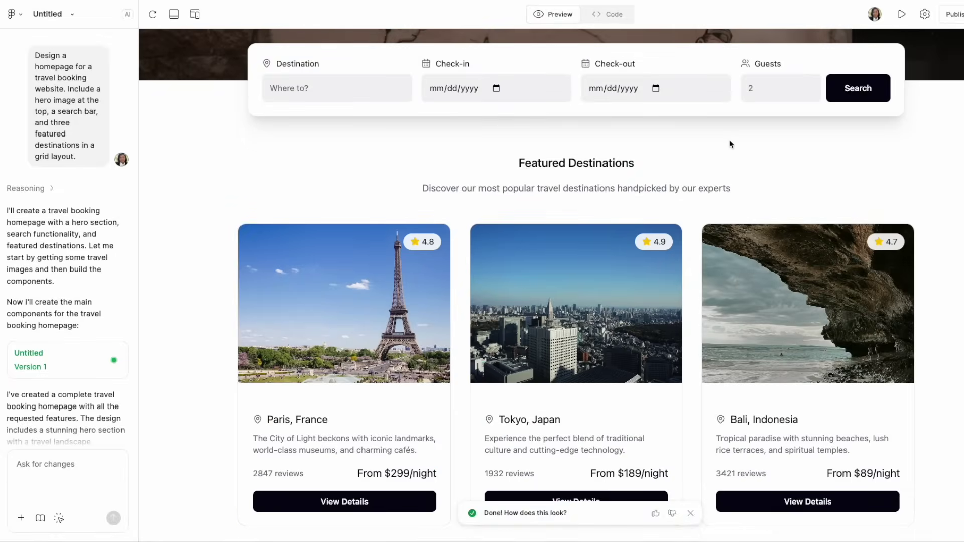
scroll(731, 144, "down", 1)
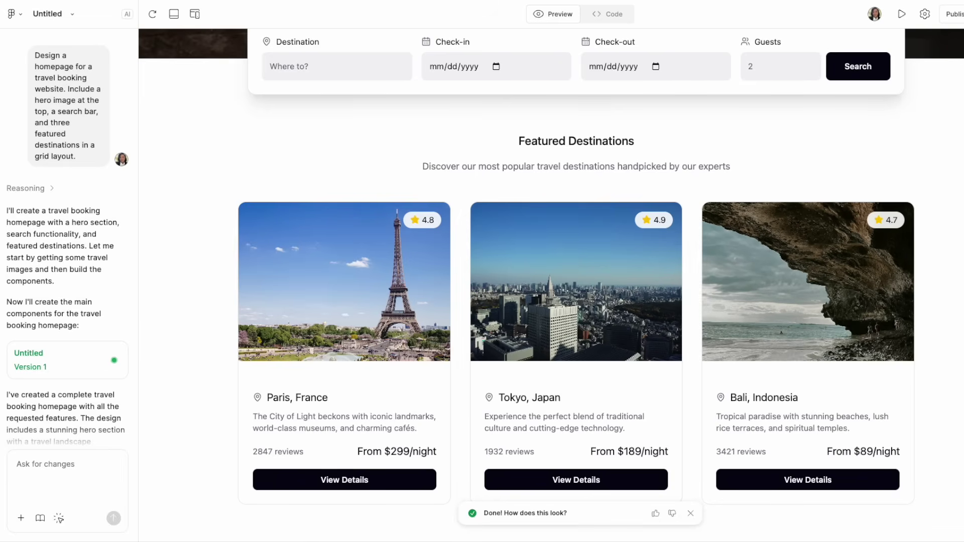
scroll(944, 210, "up", 10)
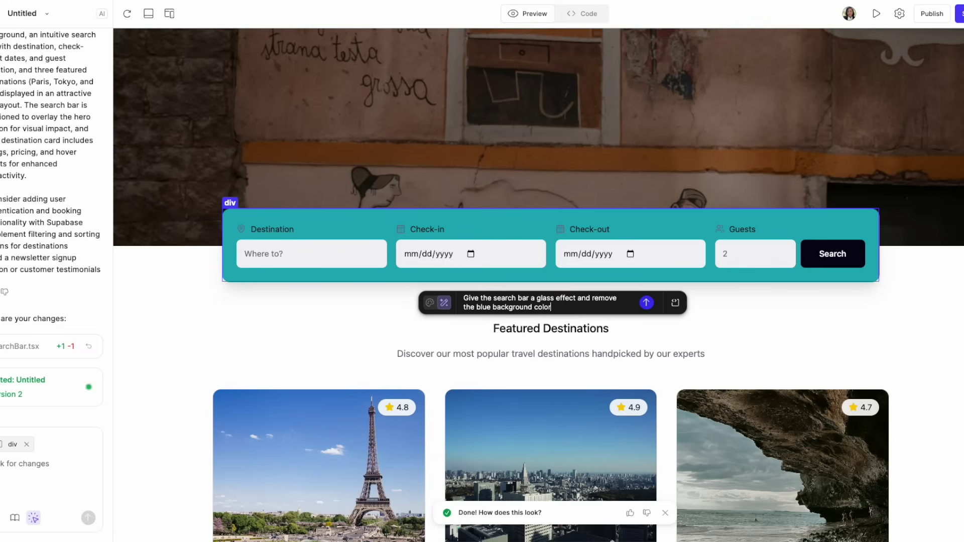
- Submit the request to give the search bar a glass effect
key("Return")
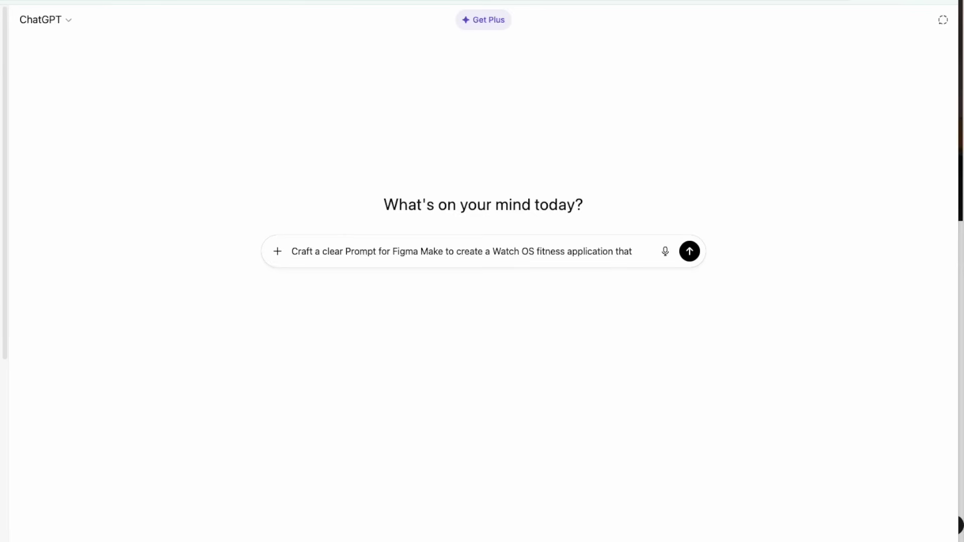
- Ask ChatGPT for a Figma Make prompt for a WatchOS fitness app that motivates users
type("ti")
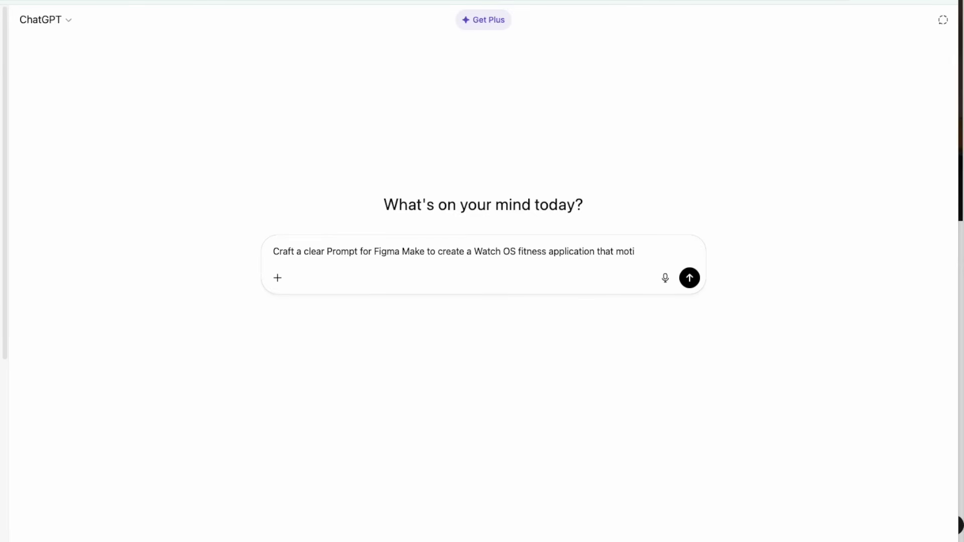
type("vates users.")
key("Return")
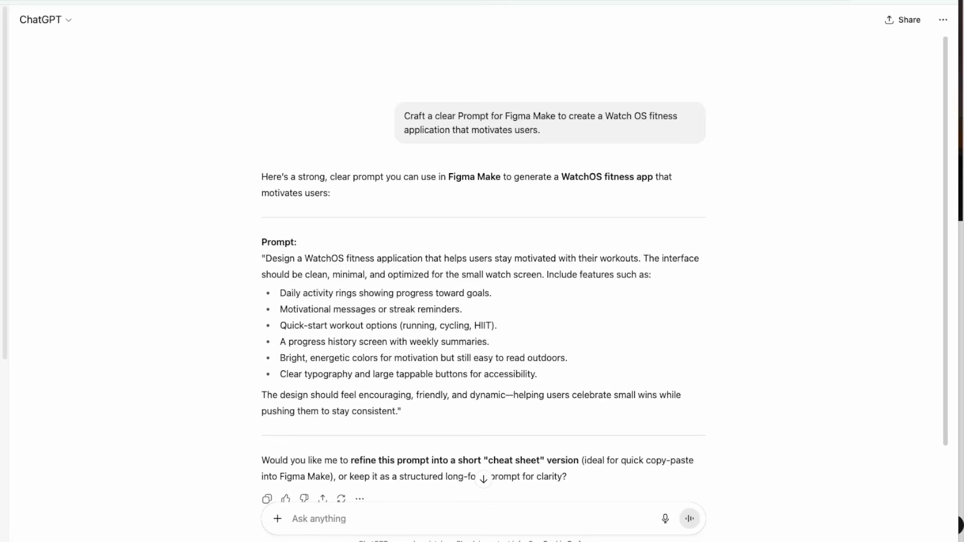
scroll(502, 278, "down", 3)
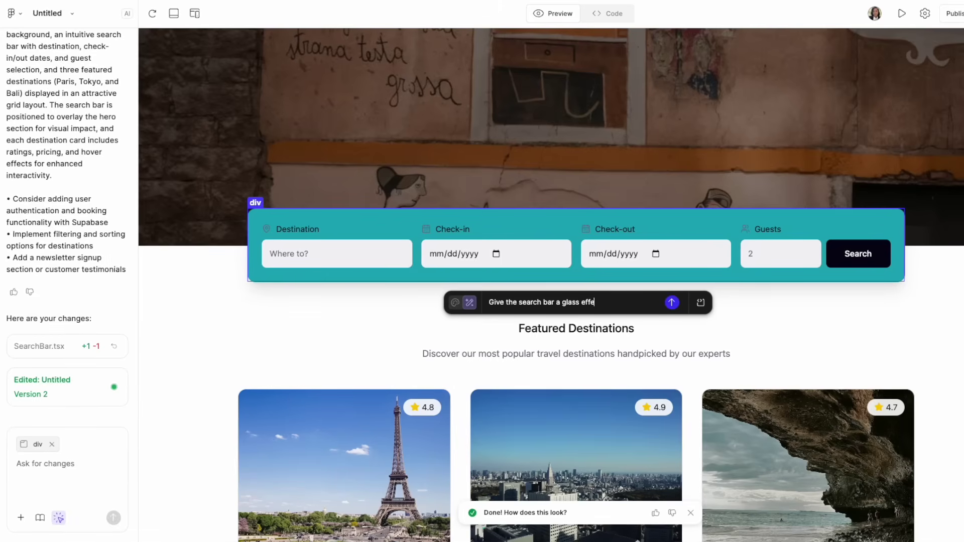
- Request a glass effect on the search bar with the blue background removed
type("ct and remove the bl")
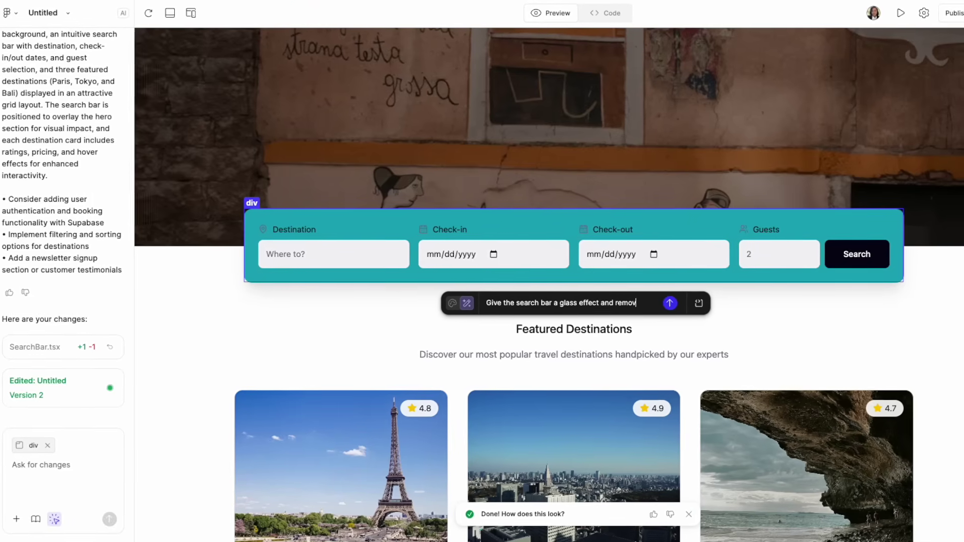
type("ue background colo")
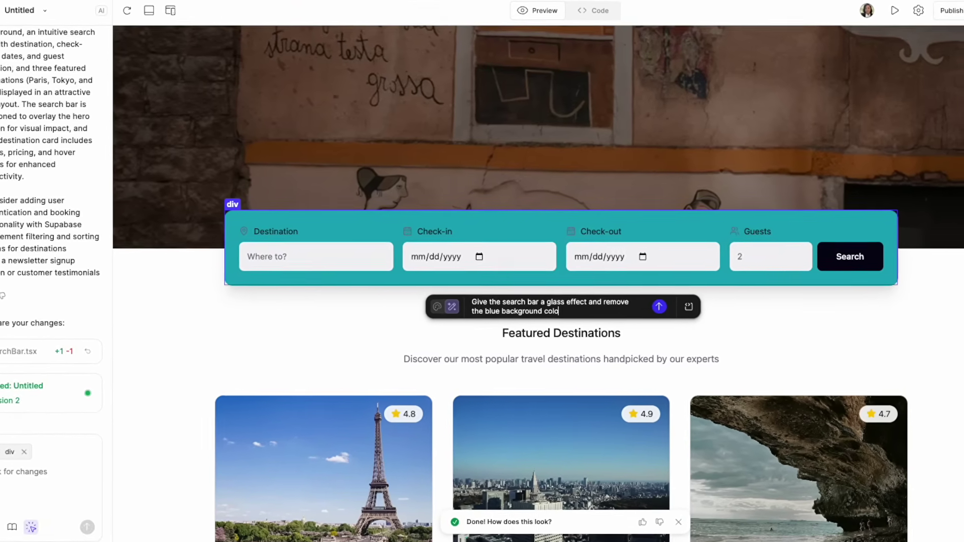
key("Return")
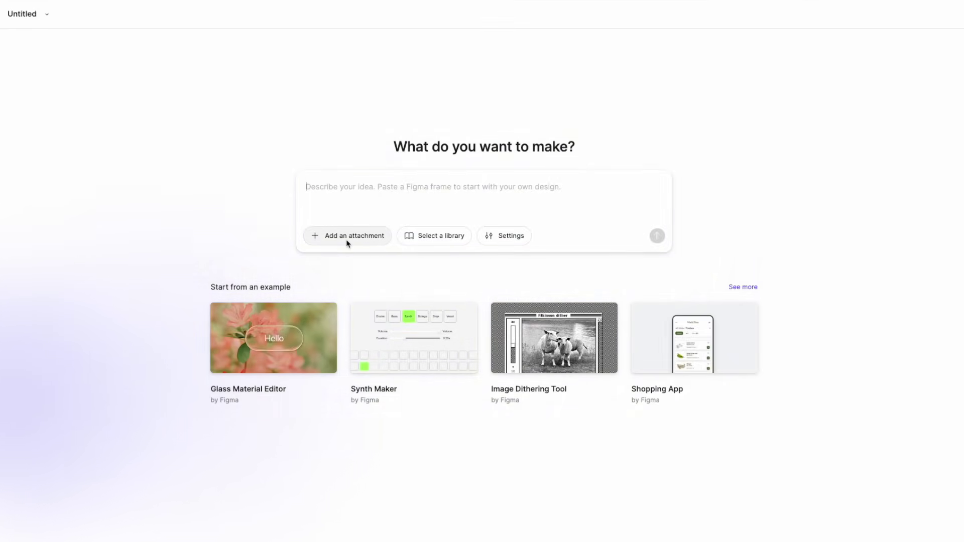
- Browse Figma designs available to attach, close the picker, then show the available libraries
left_click(346, 240)
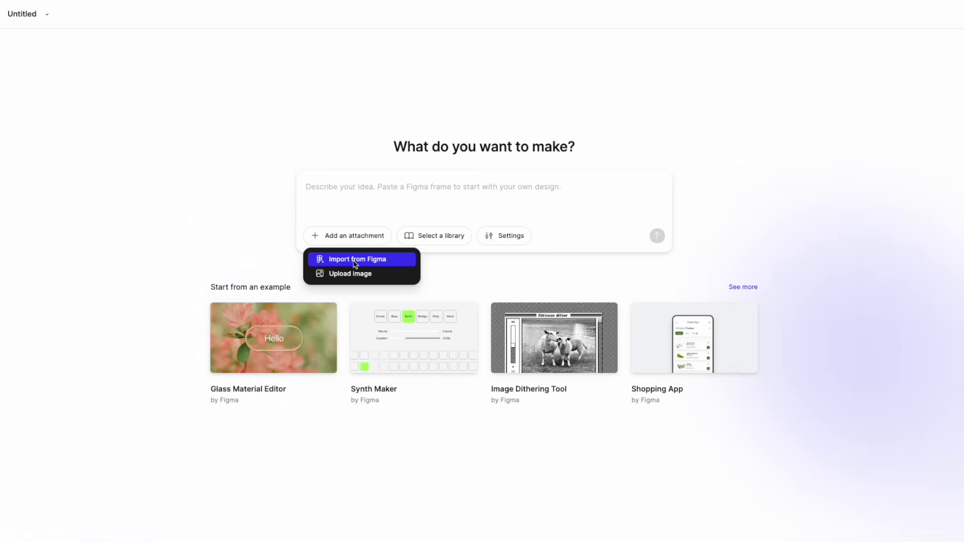
left_click(355, 264)
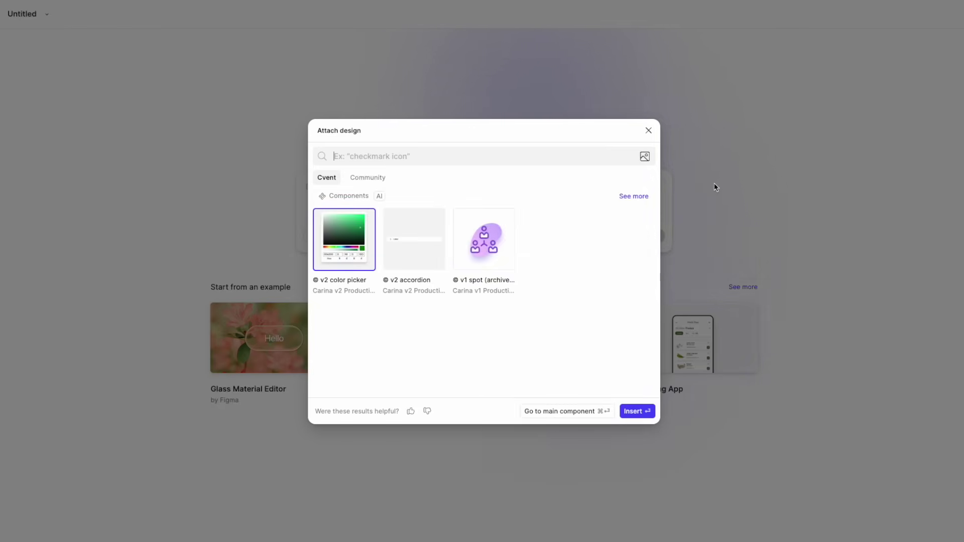
left_click(649, 132)
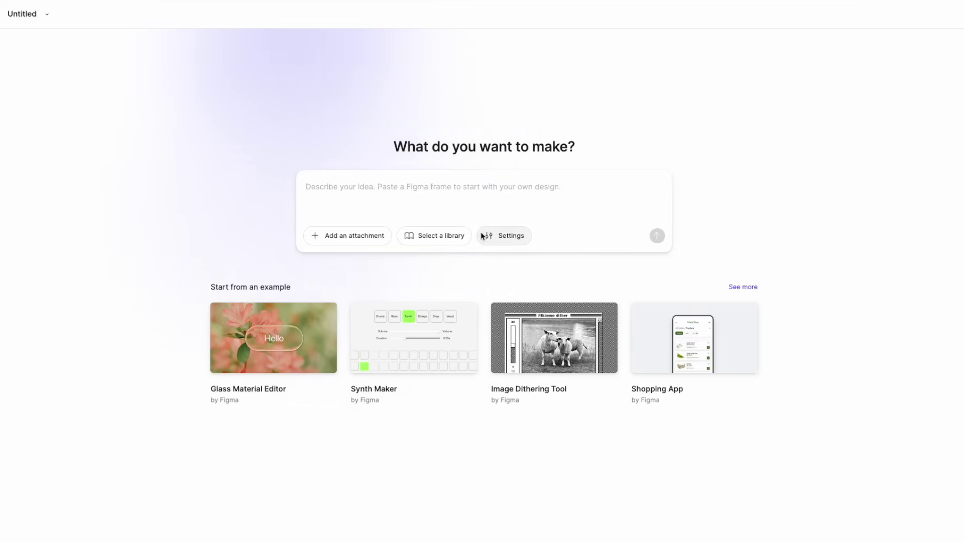
left_click(363, 236)
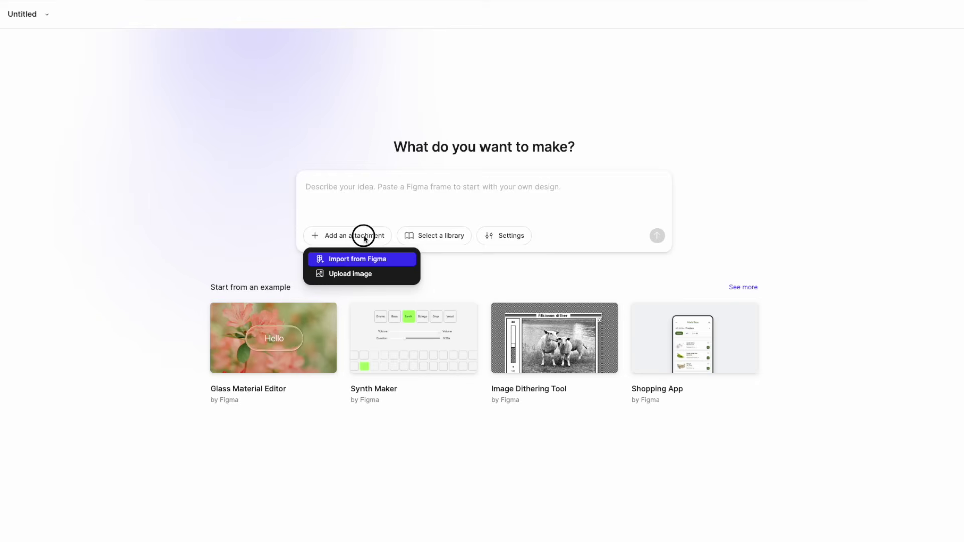
left_click(432, 243)
- View the available design libraries, dismiss the list, and show the Edit guidelines and Edit styles options
left_click(435, 240)
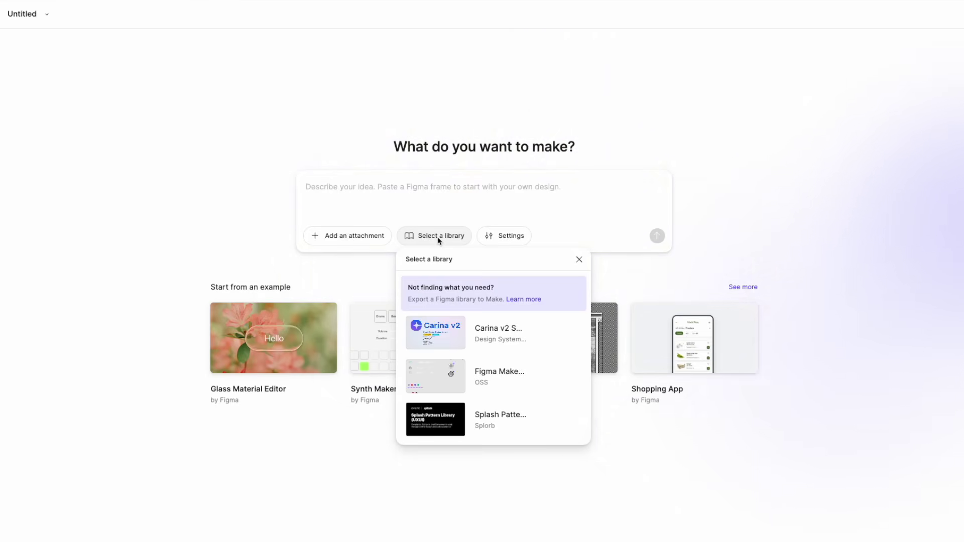
left_click(529, 228)
left_click(508, 237)
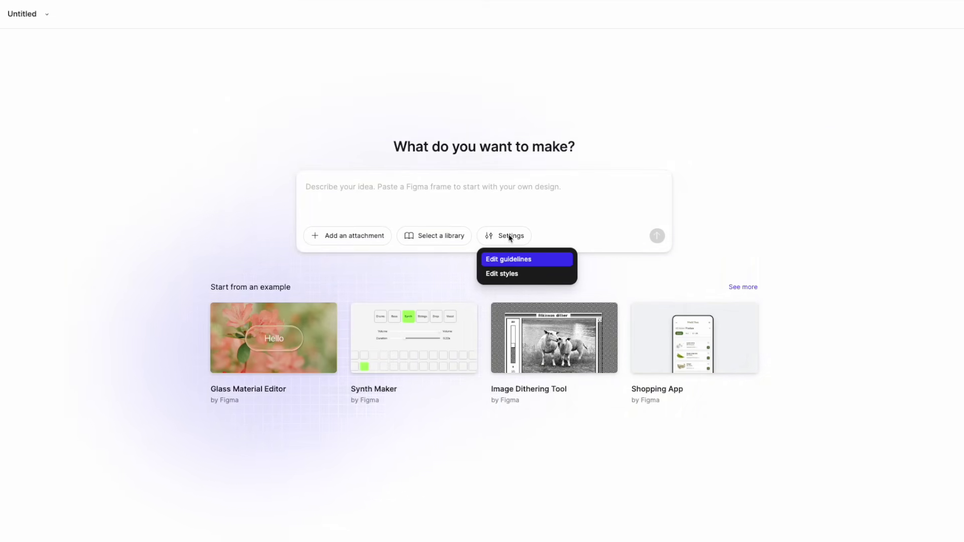
left_click(517, 260)
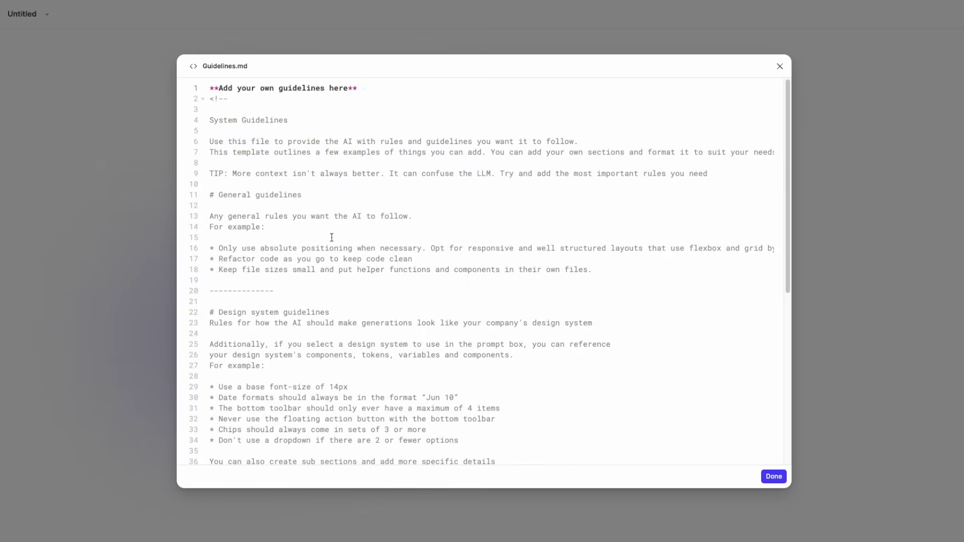
scroll(430, 290, "down", 10)
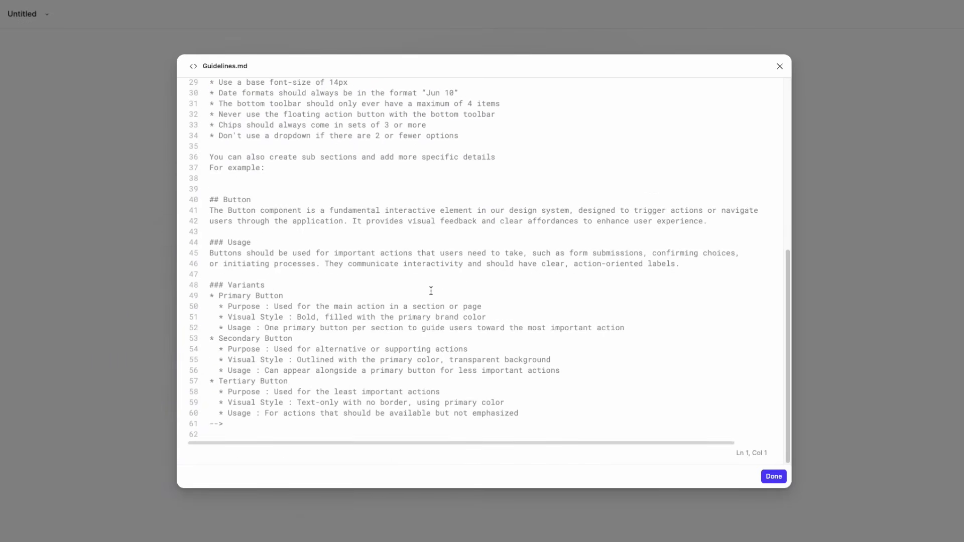
scroll(431, 291, "up", 10)
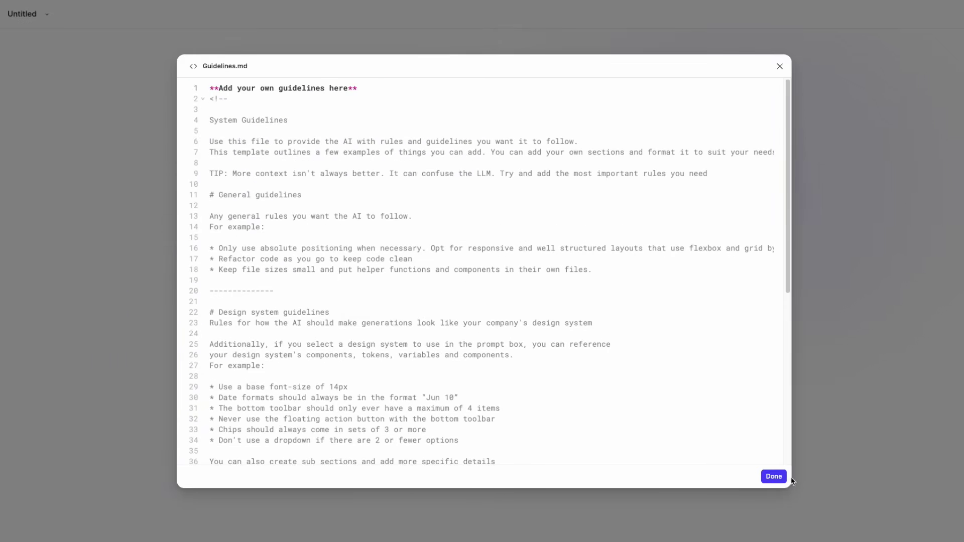
left_click(774, 476)
left_click(512, 236)
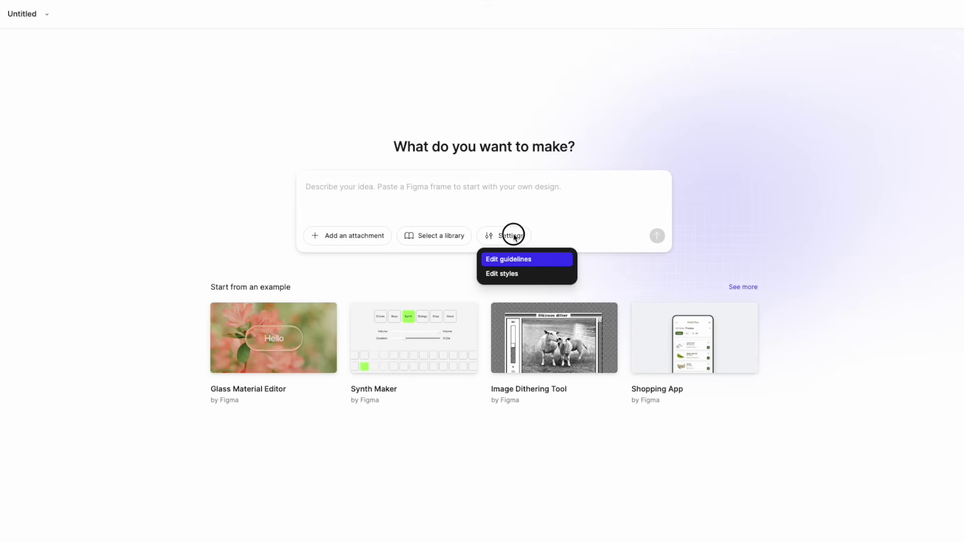
- Open the Figma Learn article 'Bring style context from a Figma Design library into Figma Make' and scroll it
left_click(516, 273)
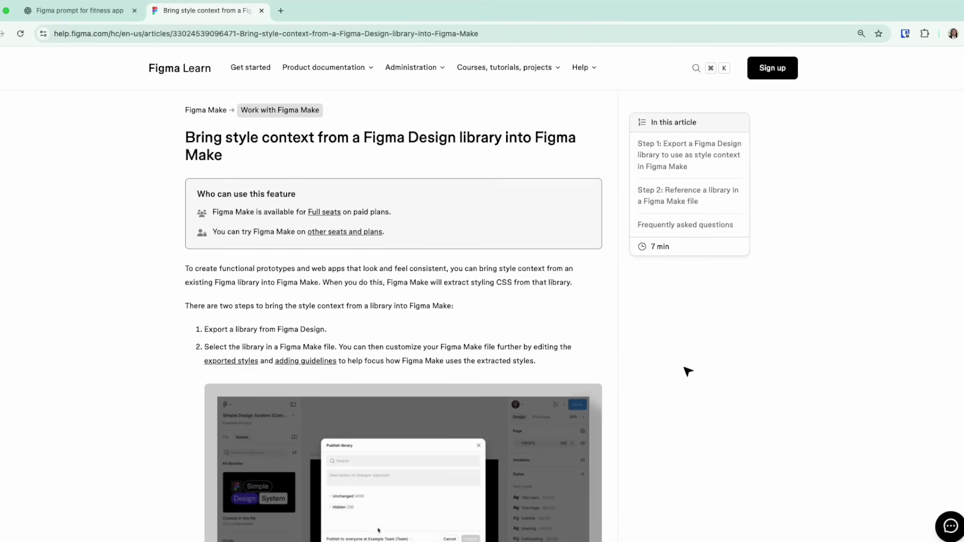
scroll(685, 371, "down", 2)
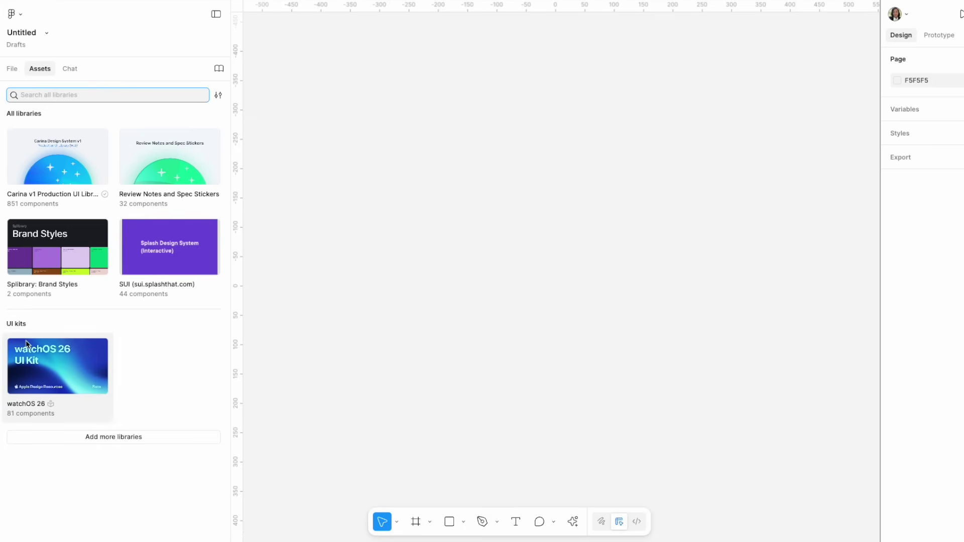
- View the watchOS 26 kit's details in Manage libraries, including Kit Colors, 79 Dimensions variables, styles and components
left_click(27, 345)
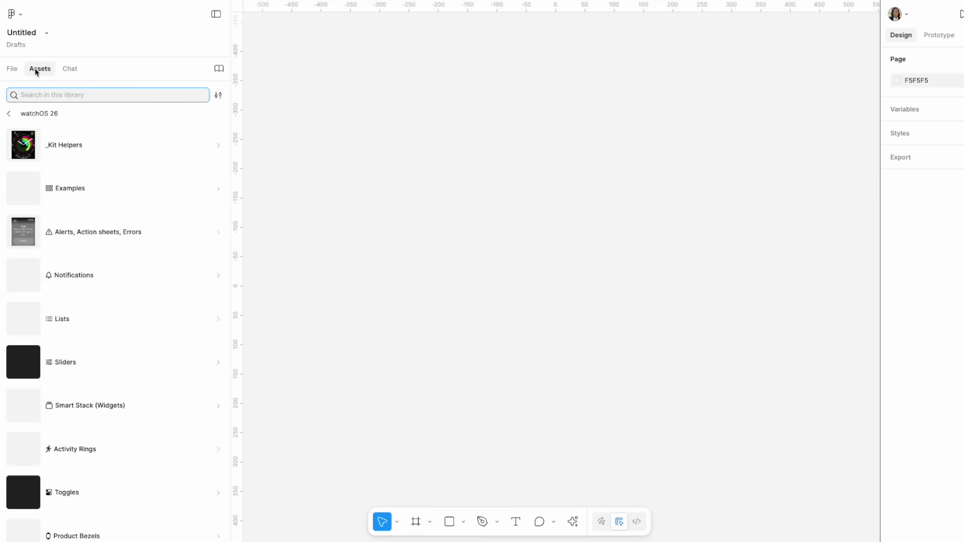
left_click(217, 69)
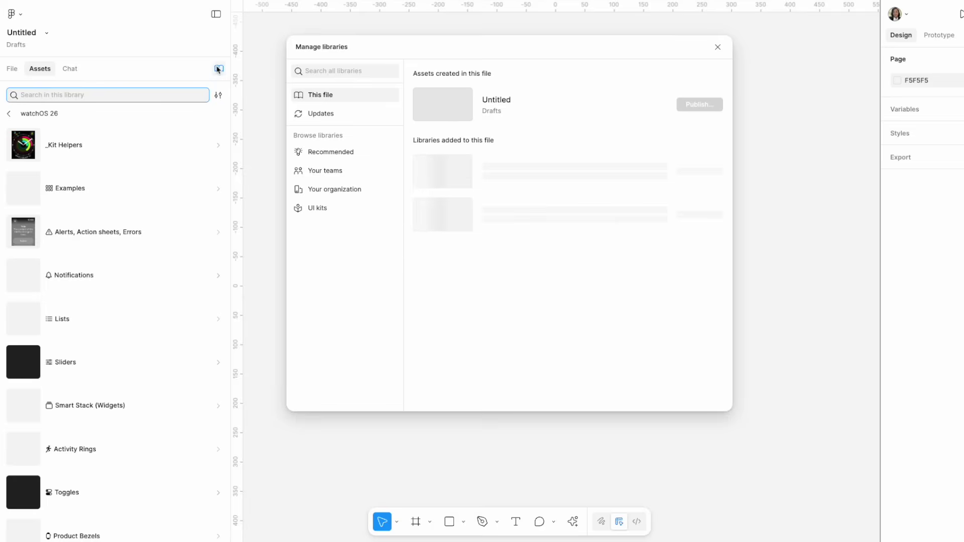
left_click(523, 387)
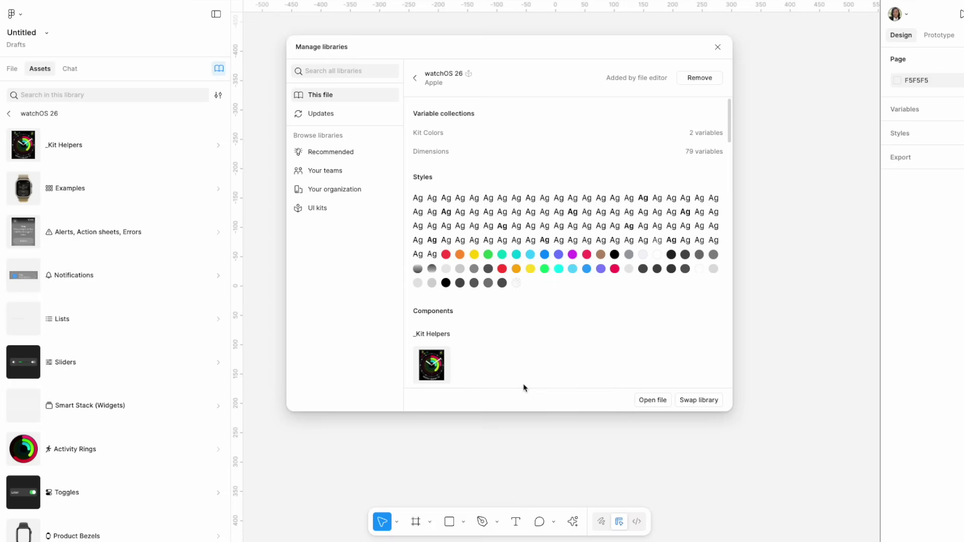
- Open the watchOS 26 UI kit from its Community page as a new draft in a chosen workspace
left_click(652, 400)
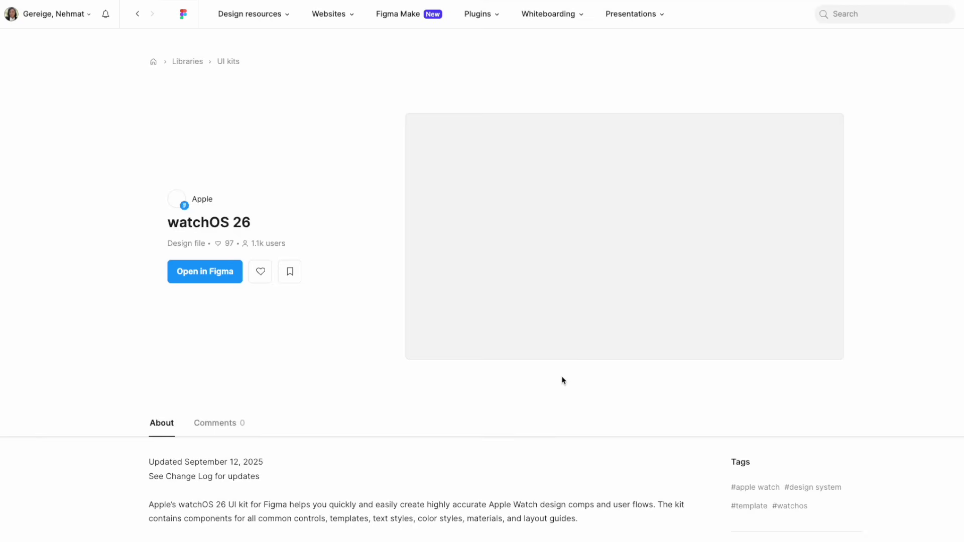
left_click(207, 271)
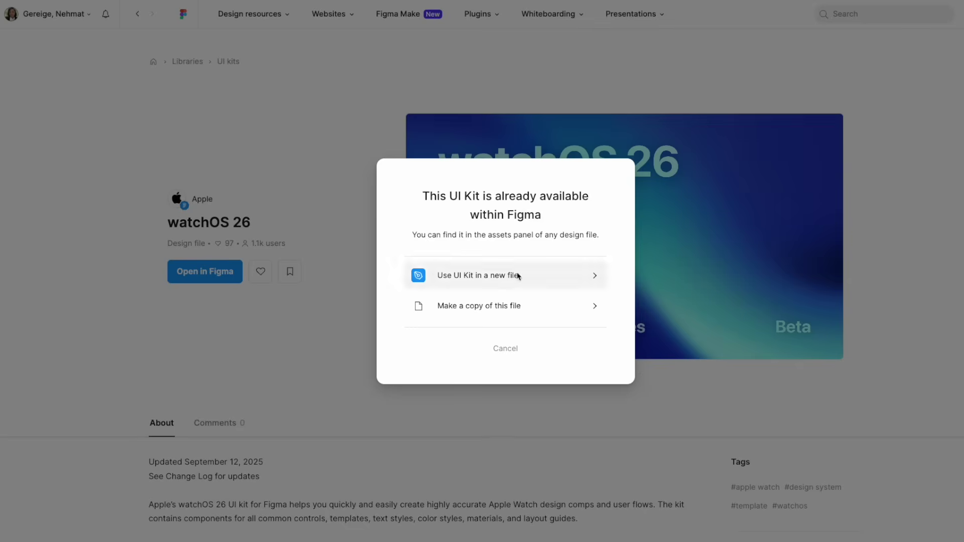
left_click(530, 311)
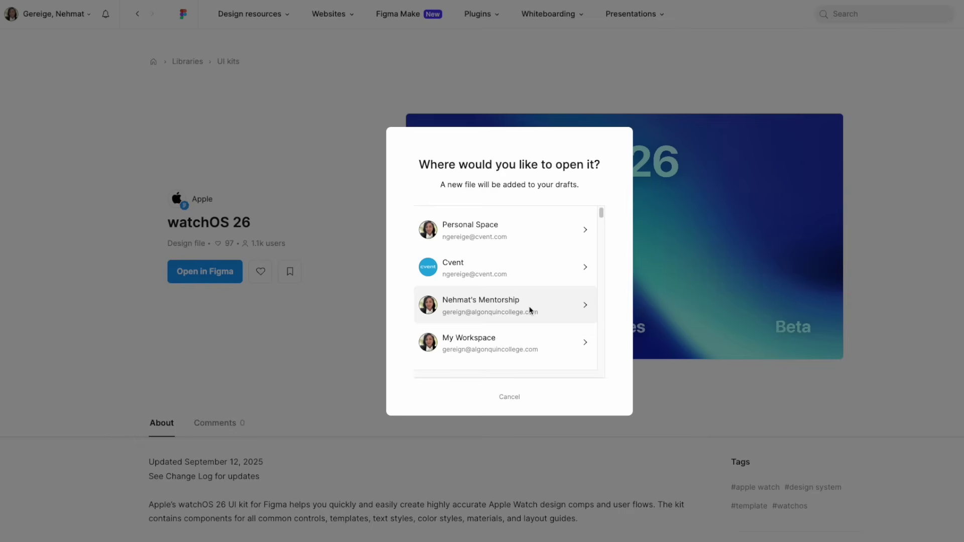
left_click(526, 265)
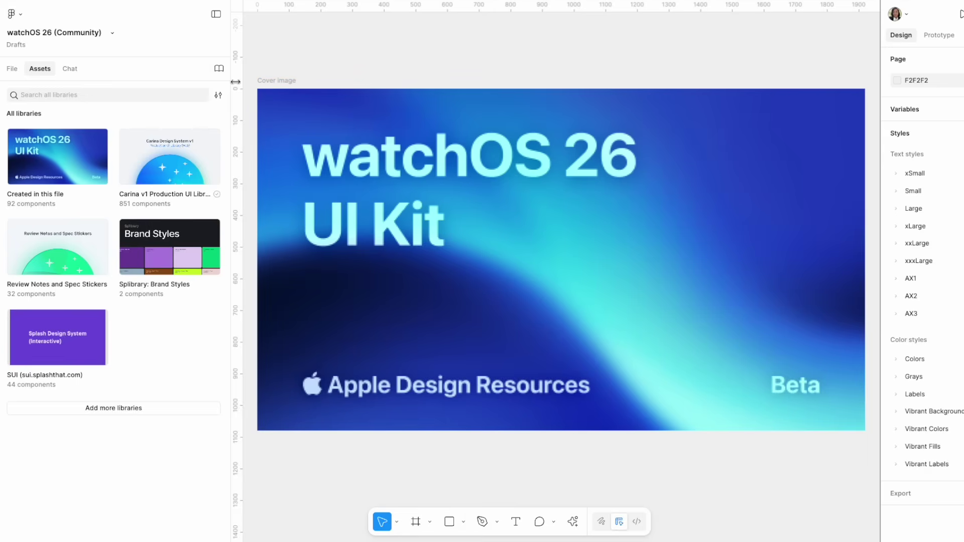
- Move the watchOS 26 file to General - Templates and publish its styles and variables as a library
left_click(219, 70)
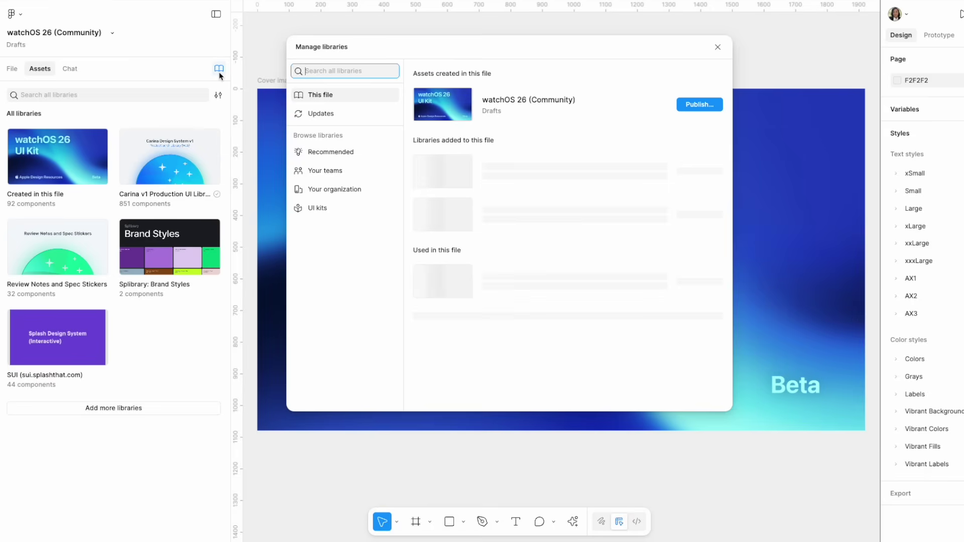
left_click(699, 106)
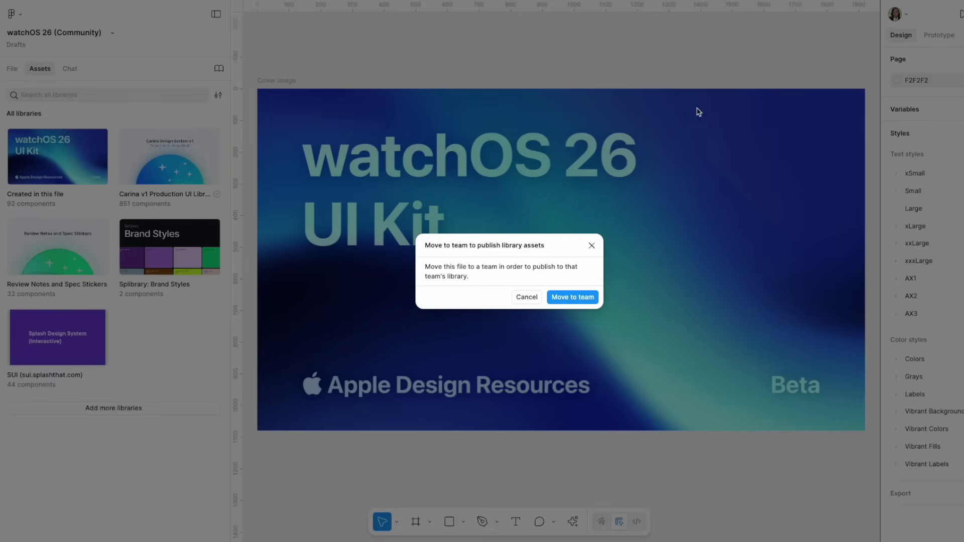
left_click(584, 296)
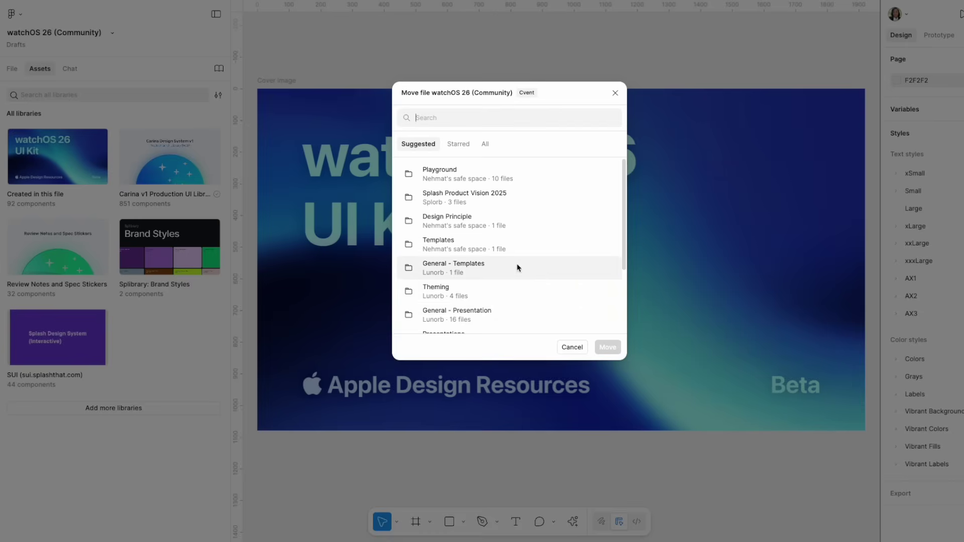
left_click(508, 264)
left_click(606, 347)
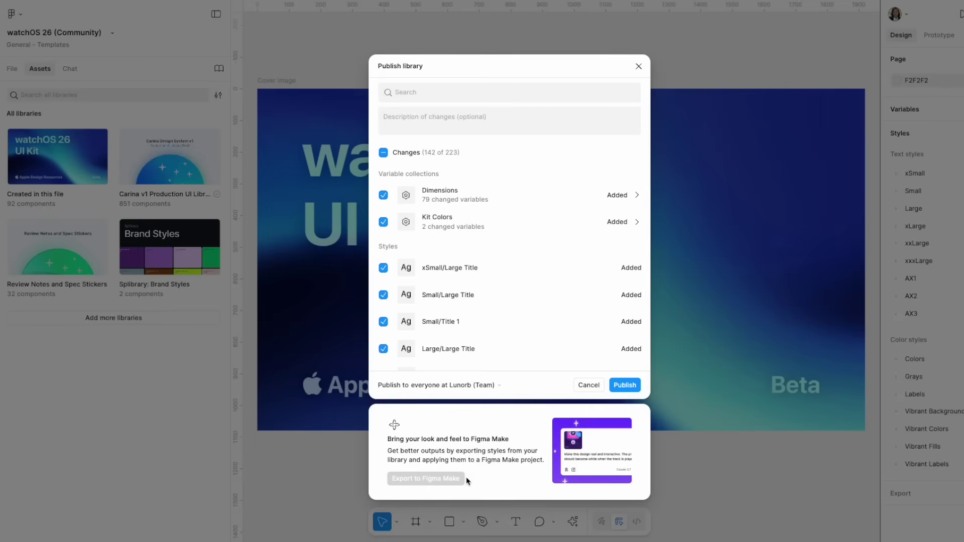
left_click(622, 386)
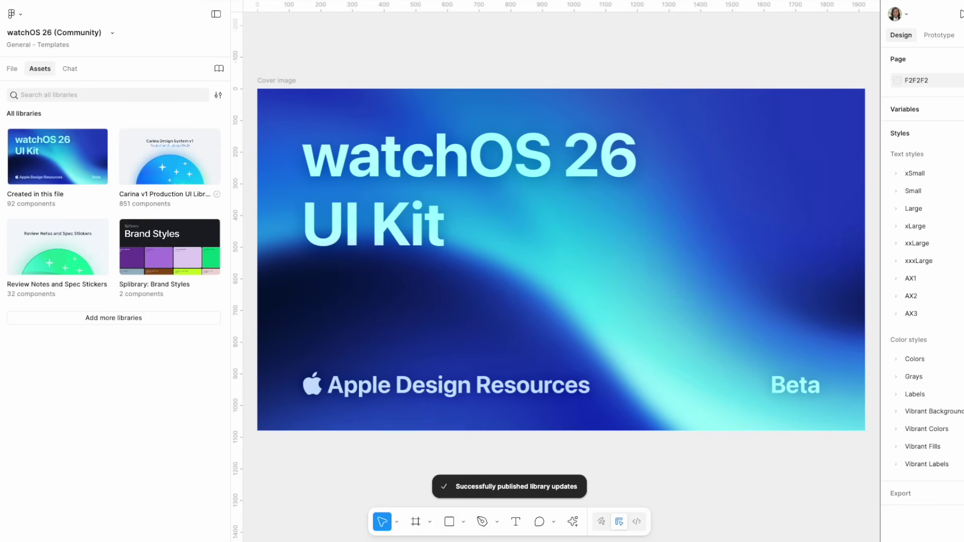
left_click(218, 69)
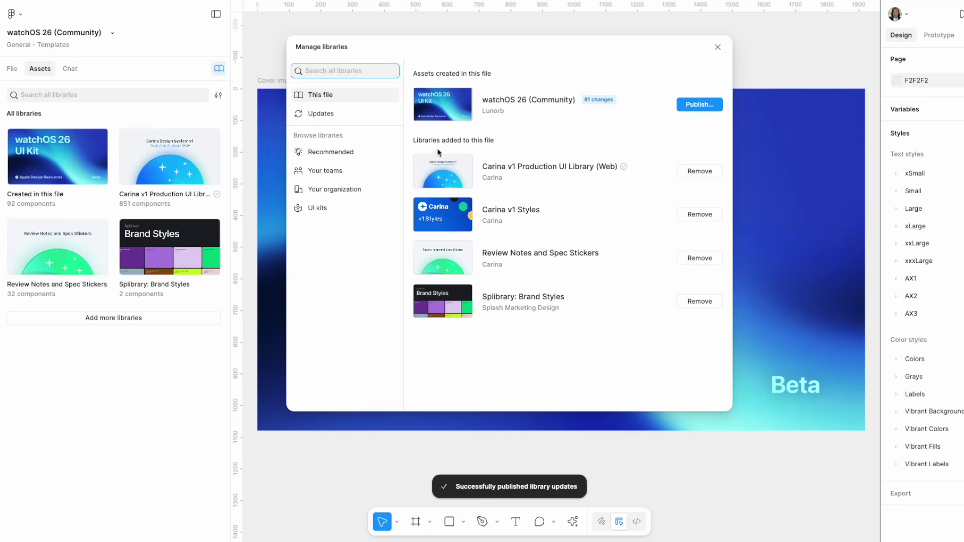
- Export the watchOS 26 library to Figma Make from the Publish library dialog
left_click(703, 109)
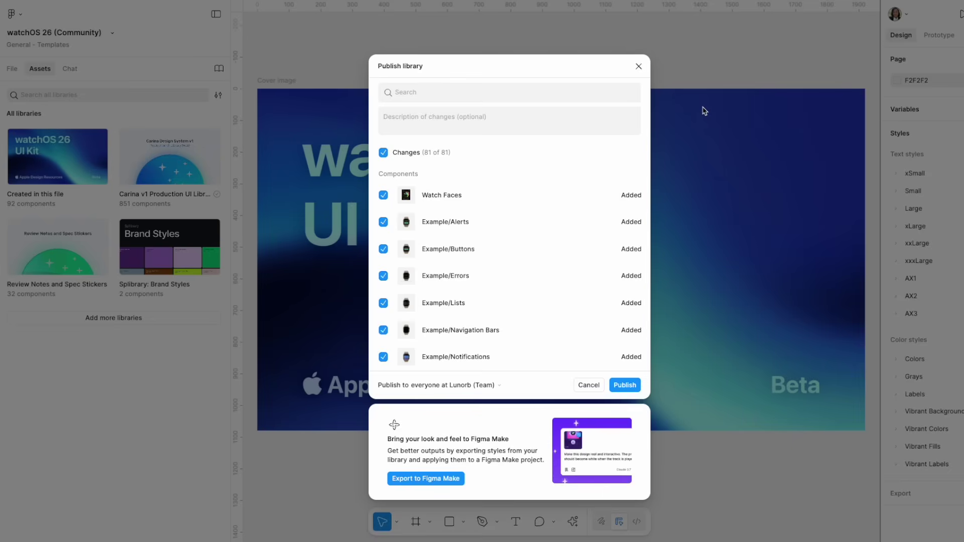
left_click(422, 479)
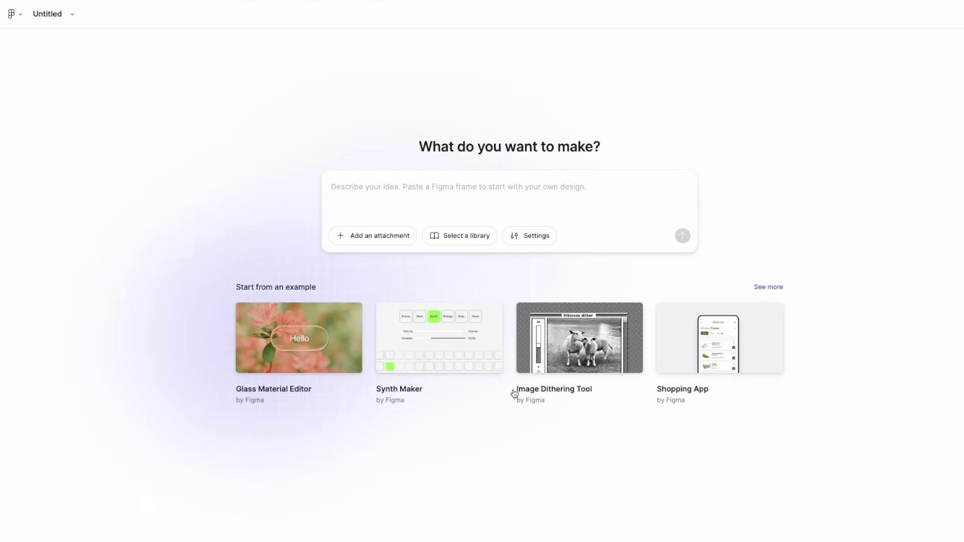
- Set watchOS 26 (Community) as the Make project's library and copy the fitness-app prompt from ChatGPT
left_click(459, 242)
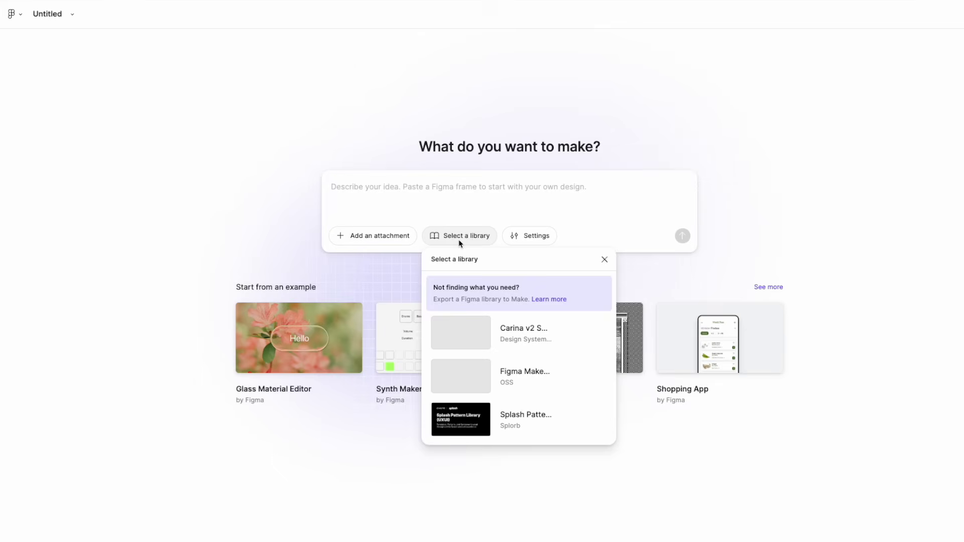
scroll(482, 352, "down", 2)
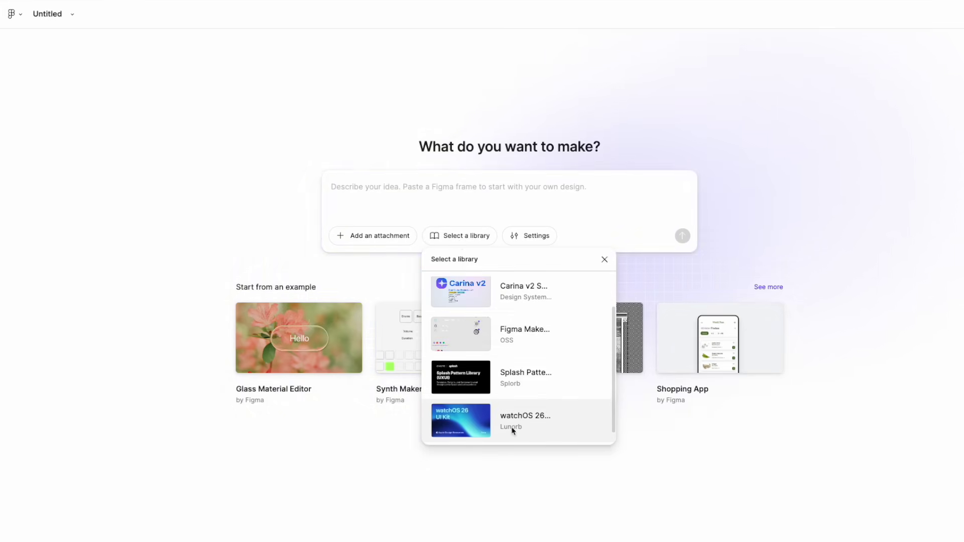
left_click(475, 426)
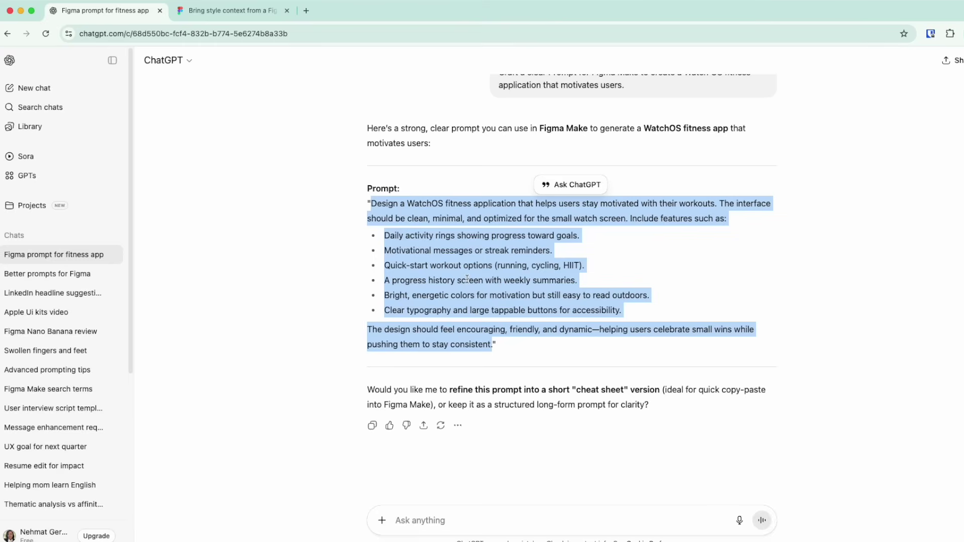
right_click(475, 292)
left_click(481, 302)
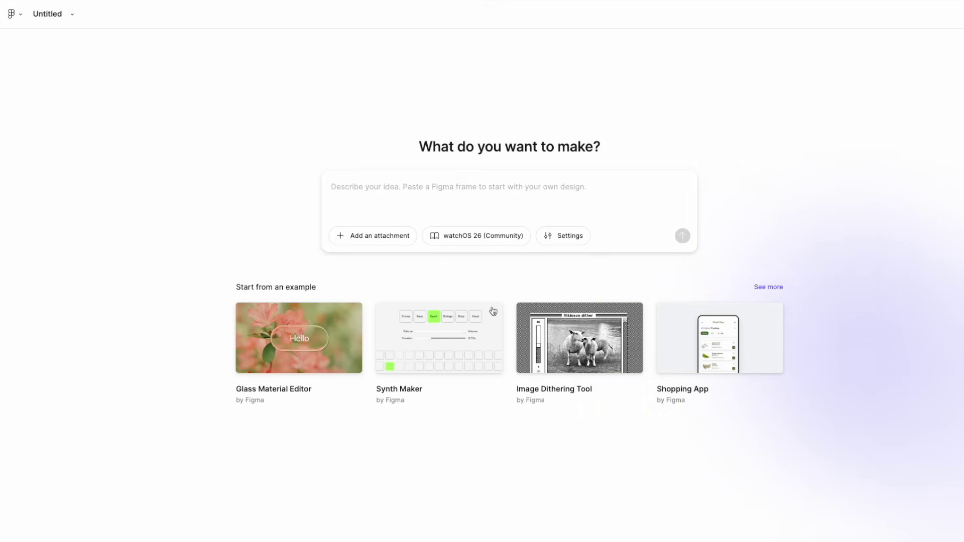
- Paste the copied fitness-app prompt into the Figma Make prompt box and submit it
left_click(415, 196)
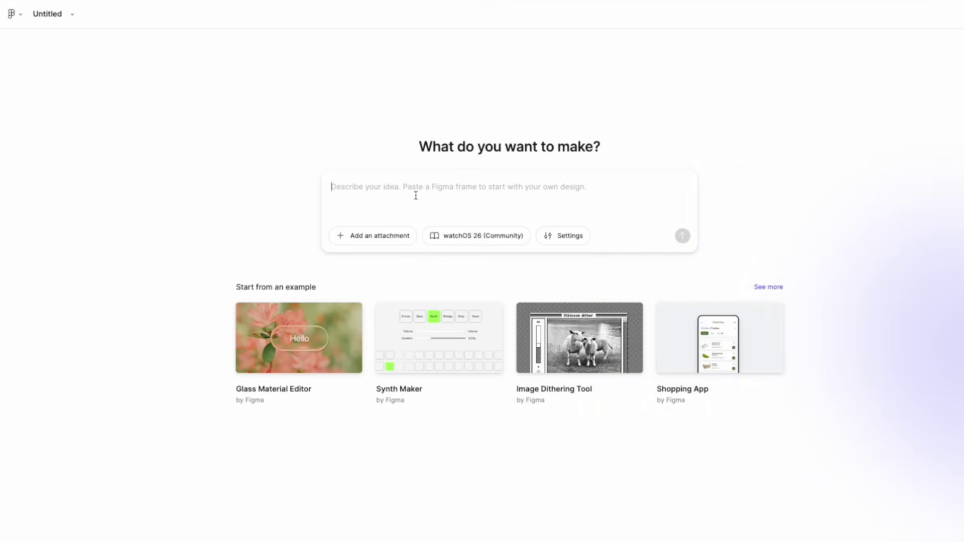
key("ctrl+v")
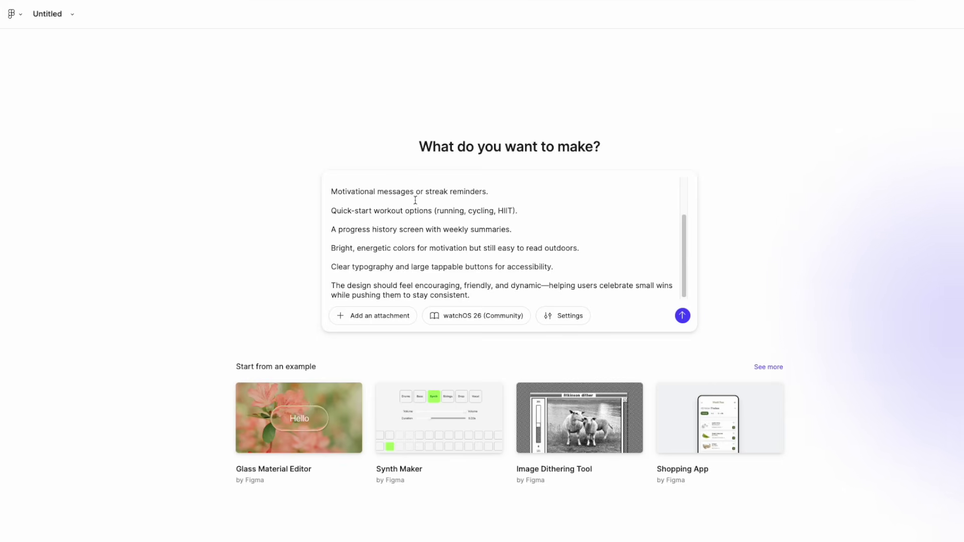
left_click(680, 320)
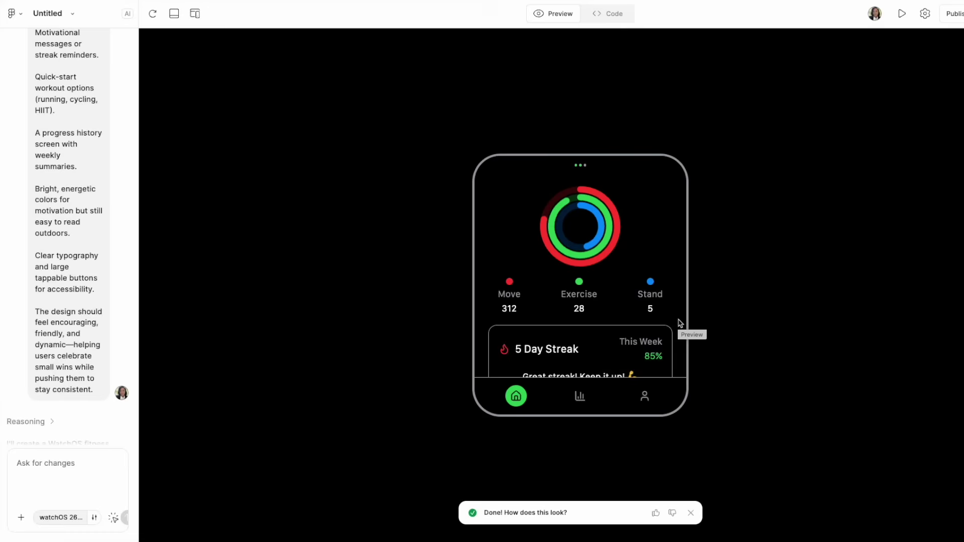
- Preview the fitness app full-screen and scroll through its Quick Start workouts down to Other Workout
left_click(678, 323)
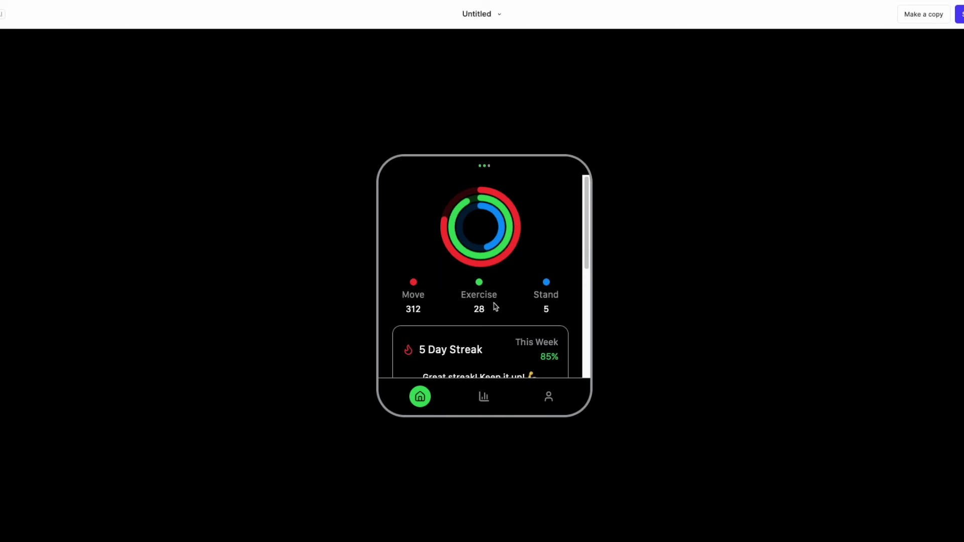
scroll(501, 299, "down", 5)
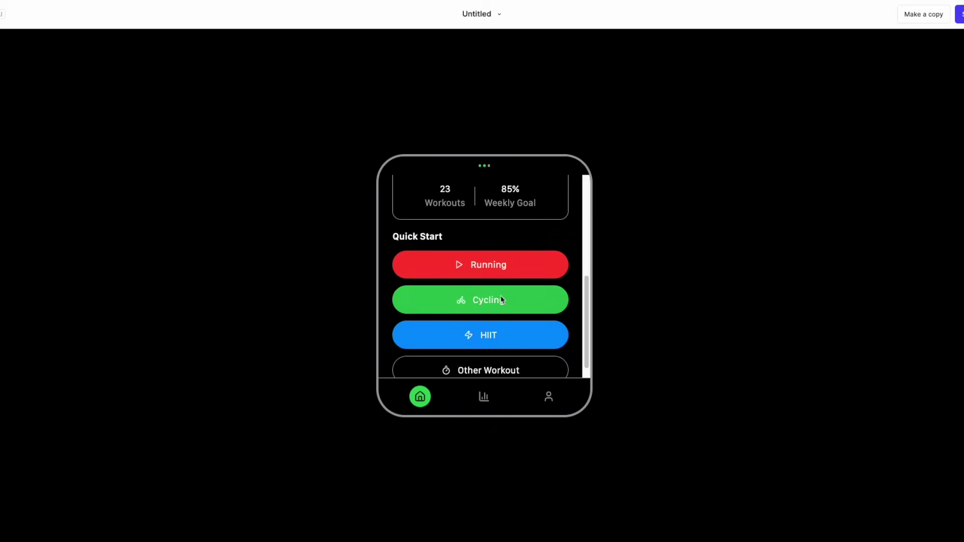
scroll(500, 297, "down", 1)
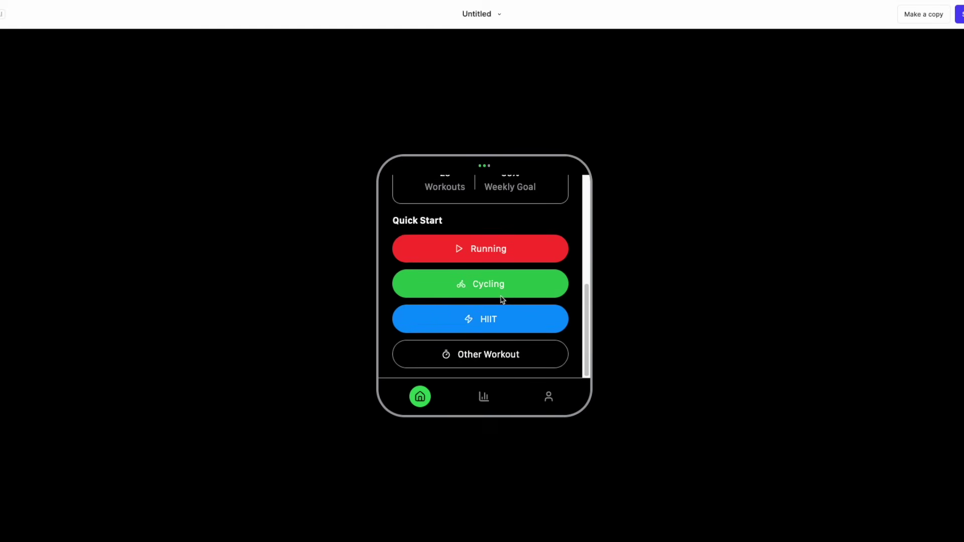
scroll(502, 299, "up", 6)
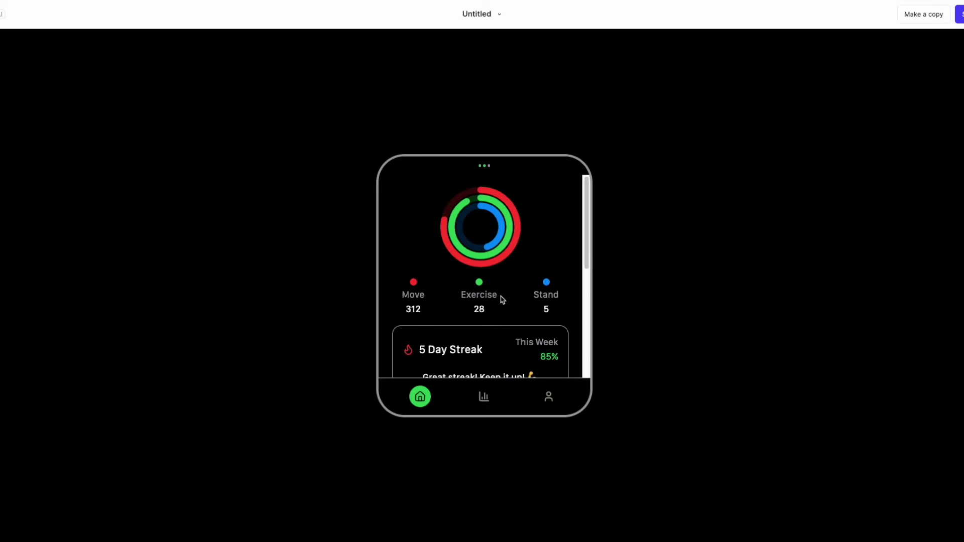
scroll(502, 299, "down", 5)
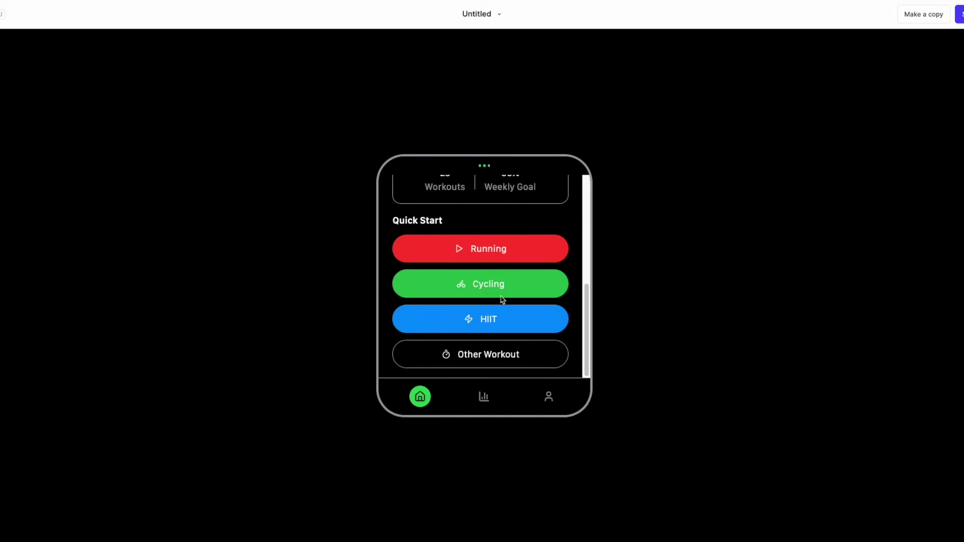
scroll(502, 299, "up", 5)
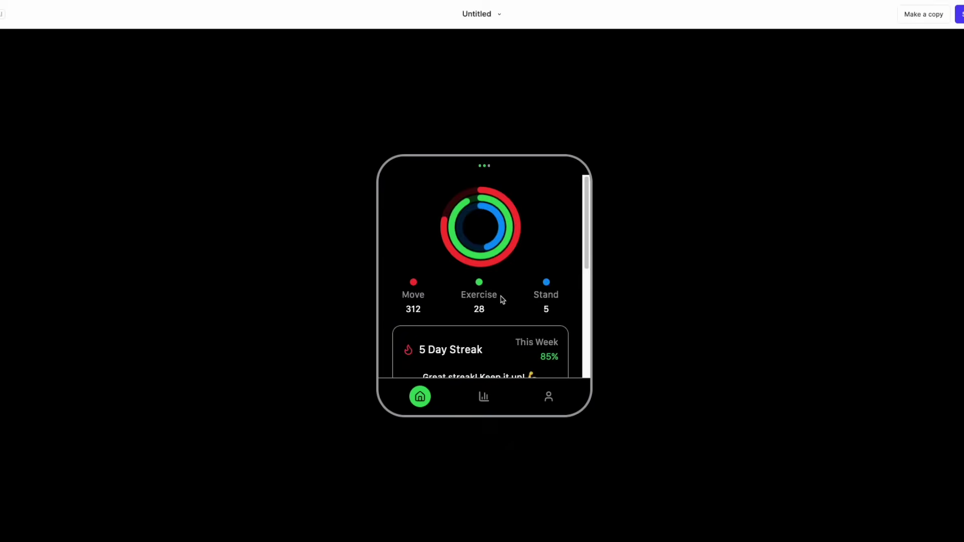